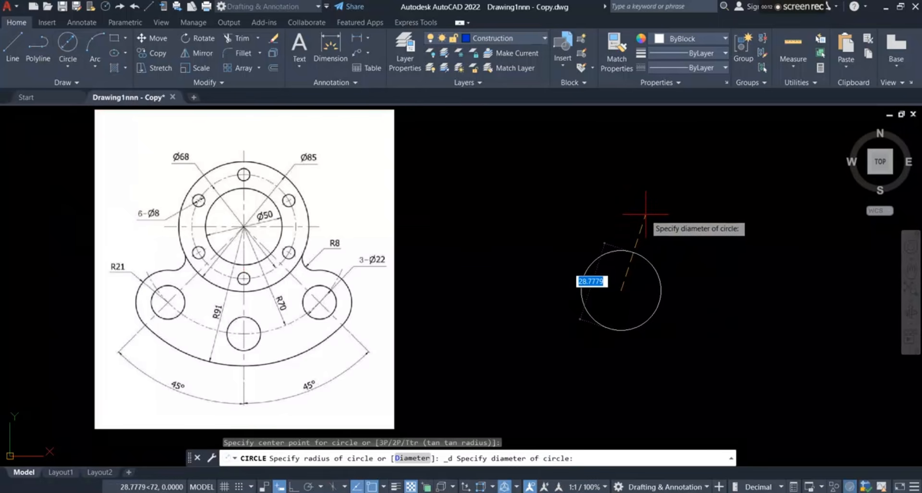
Step: Complete the circle with diameter 50, assign it to layer 0, and make layer 0 current
{"action": "key", "text": "Return"}
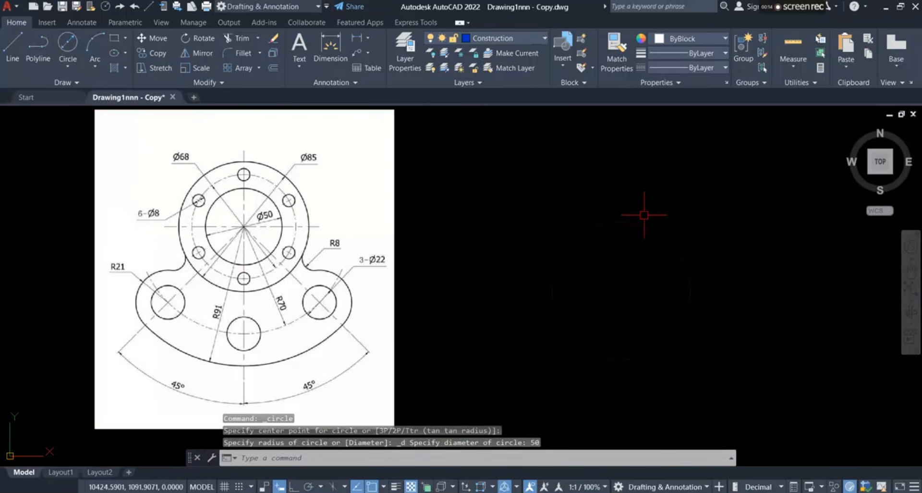
{"action": "left_click", "coordinate": [544, 38]}
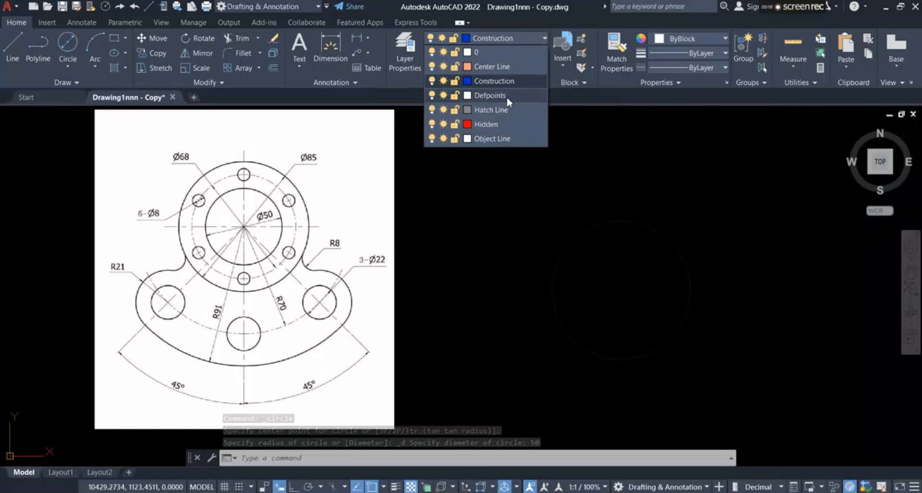
{"action": "left_click", "coordinate": [621, 221]}
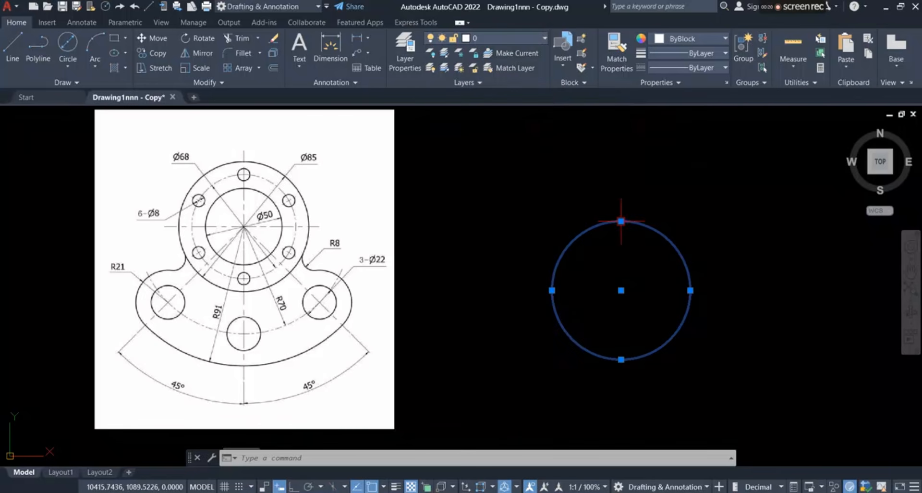
{"action": "left_click", "coordinate": [525, 36]}
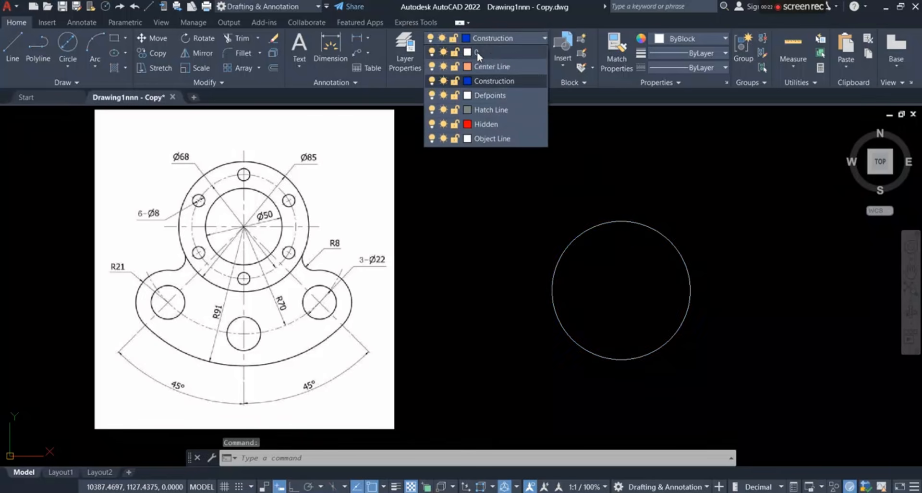
{"action": "left_click", "coordinate": [477, 51]}
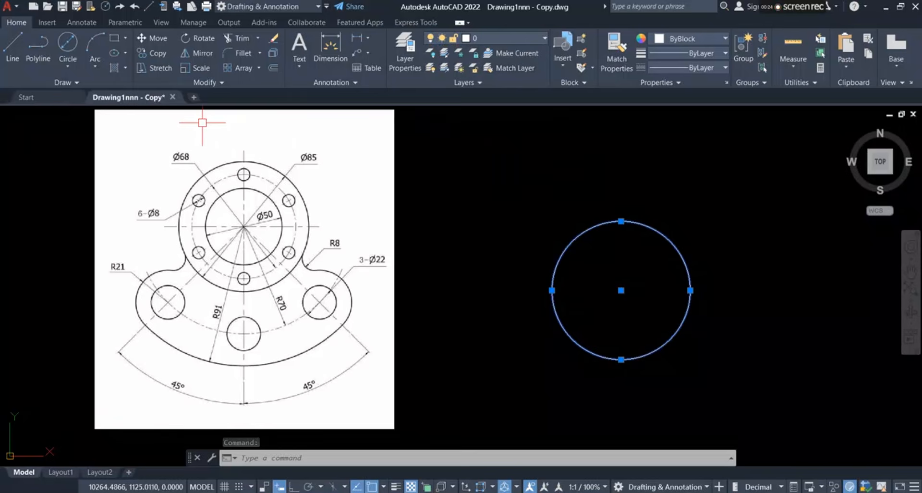
{"action": "key", "text": "Escape"}
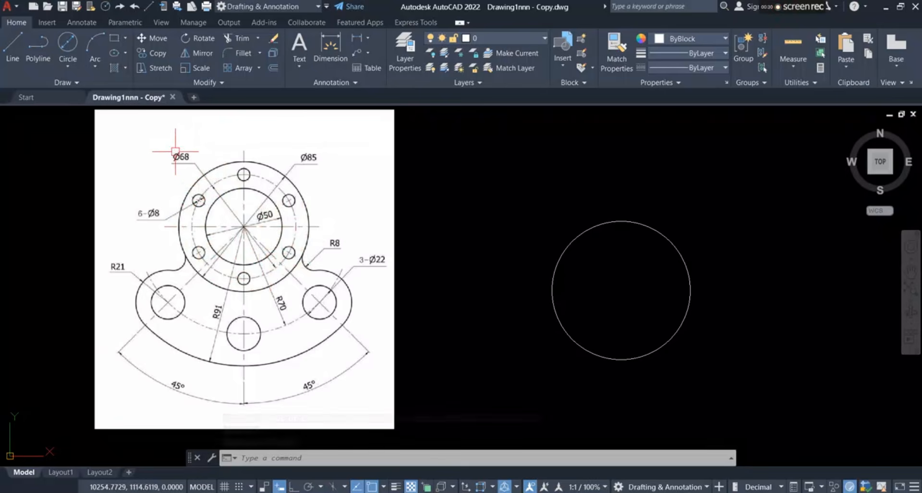
Step: Draw two circles with diameters 68 and 85, concentric with the diameter 50 circle
{"action": "left_click", "coordinate": [67, 45]}
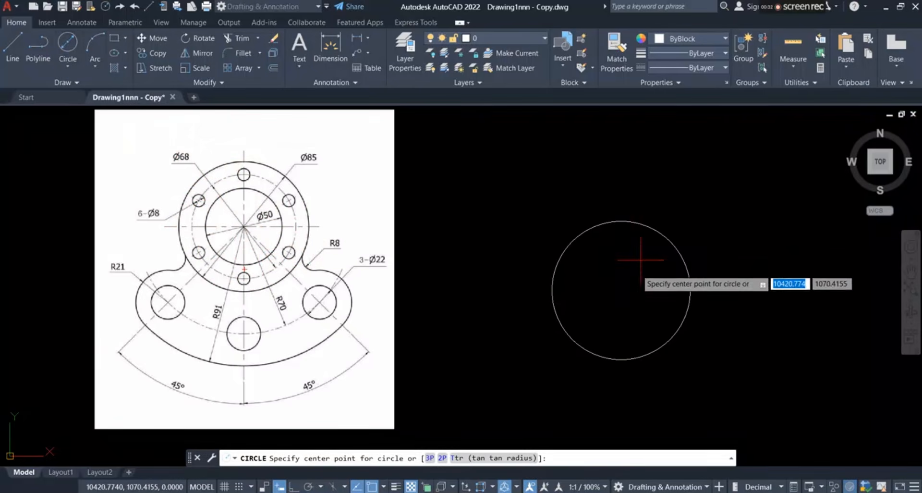
{"action": "left_click", "coordinate": [622, 290]}
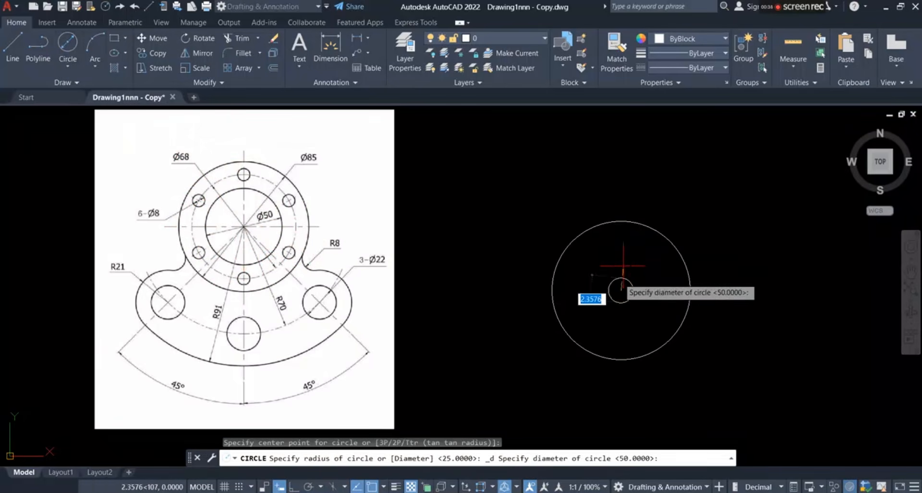
{"action": "type", "text": "68"}
{"action": "key", "text": "Return"}
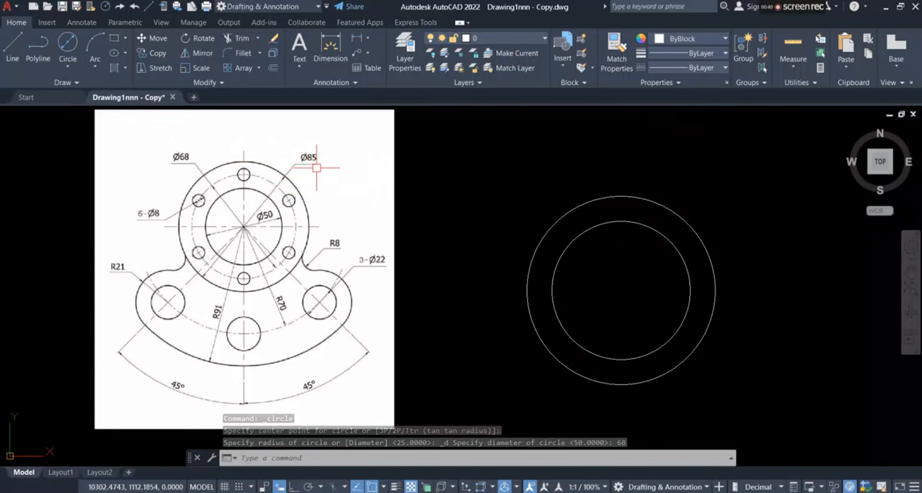
{"action": "left_click", "coordinate": [69, 50]}
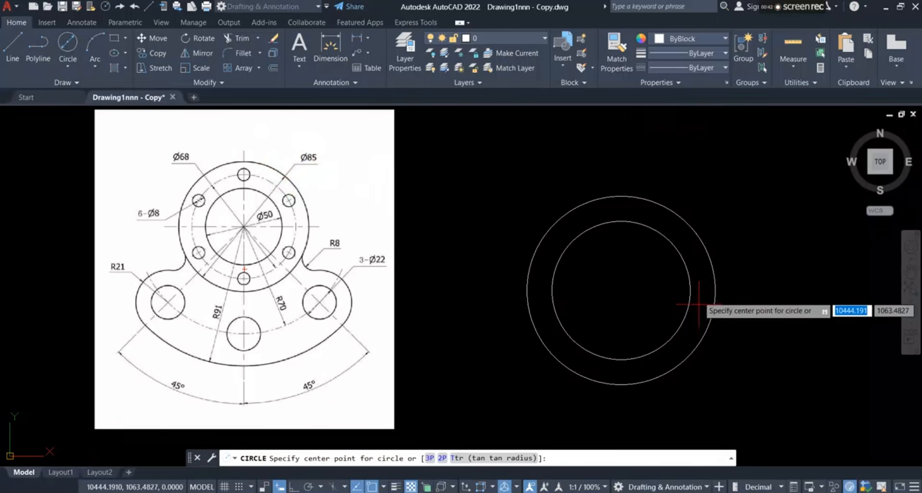
{"action": "left_click", "coordinate": [621, 290]}
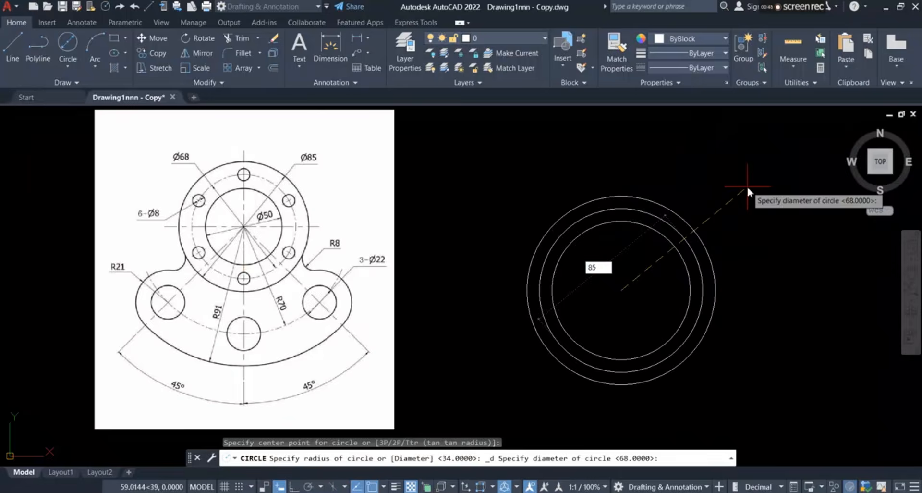
{"action": "key", "text": "Return"}
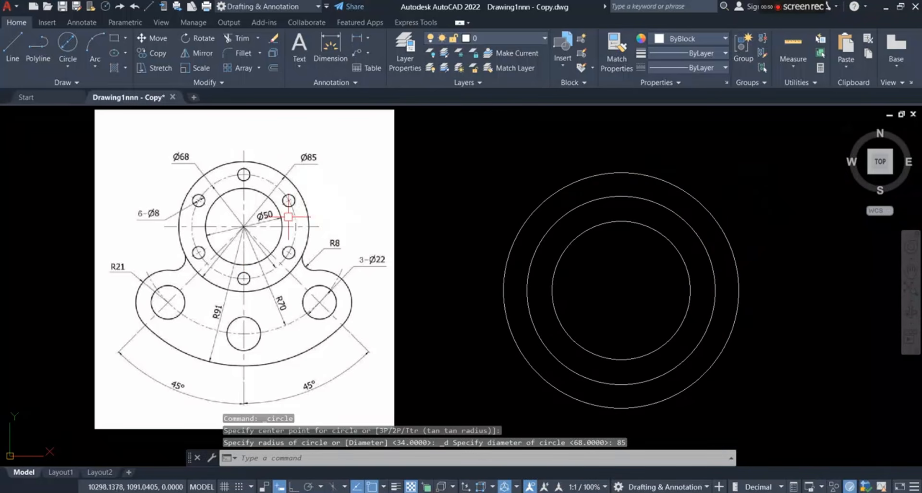
Step: With Ortho on, draw a vertical line about 133 units long through the circles' center, starting above the outer circle and ending below it
{"action": "left_click", "coordinate": [13, 46]}
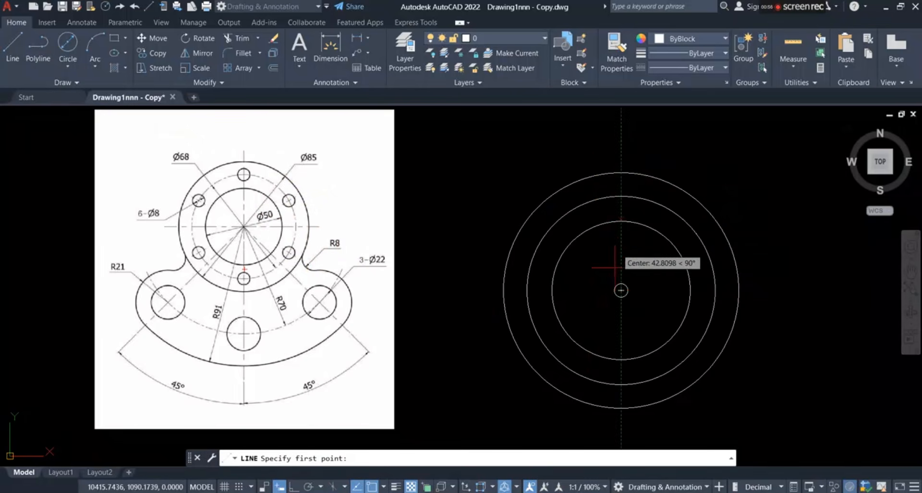
{"action": "left_click", "coordinate": [621, 142]}
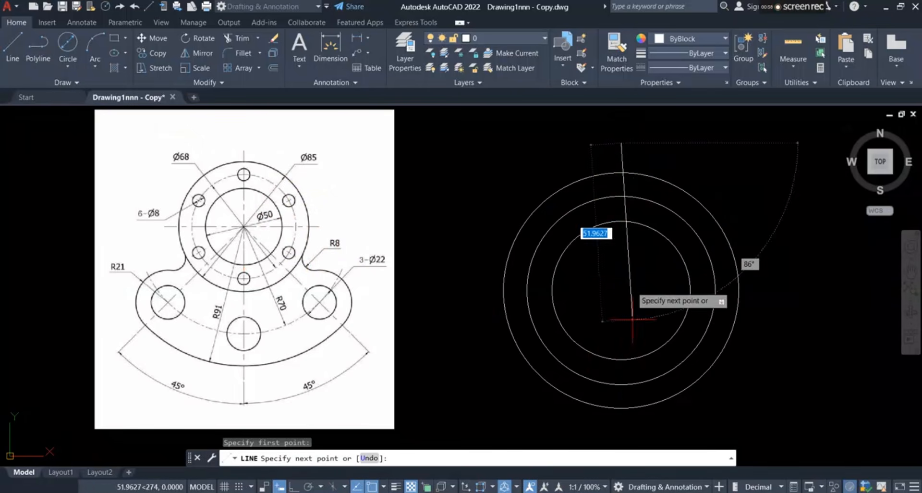
{"action": "scroll", "coordinate": [566, 257], "scroll_direction": "down", "scroll_amount": 2}
{"action": "scroll", "coordinate": [580, 313], "scroll_direction": "up", "scroll_amount": 2}
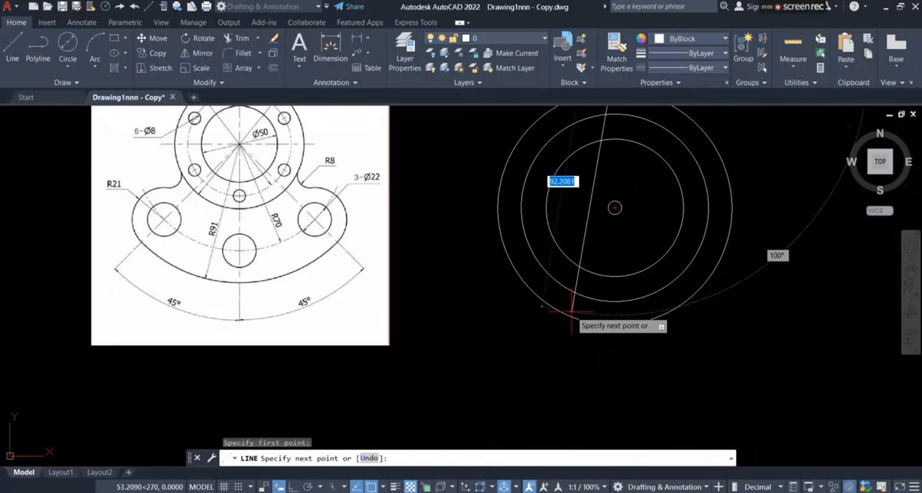
{"action": "left_click", "coordinate": [292, 486]}
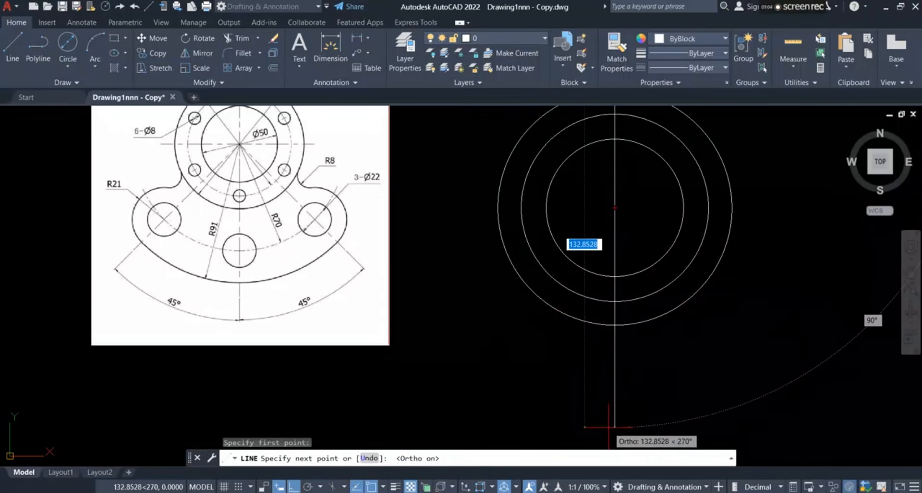
{"action": "left_click", "coordinate": [615, 425]}
{"action": "right_click", "coordinate": [744, 313]}
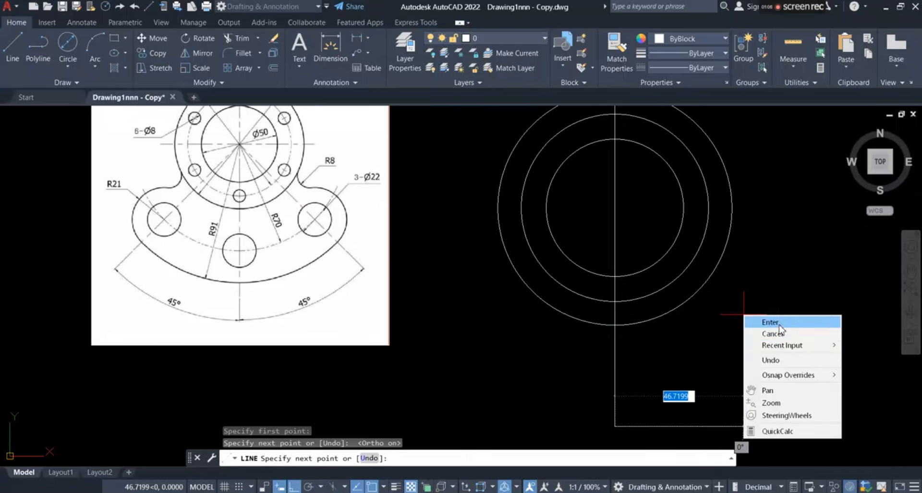
{"action": "left_click", "coordinate": [771, 321]}
Step: Draw a horizontal line through the circles' center, extending beyond the outer circle on both sides
{"action": "scroll", "coordinate": [682, 360], "scroll_direction": "down", "scroll_amount": 2}
{"action": "scroll", "coordinate": [680, 282], "scroll_direction": "up", "scroll_amount": 2}
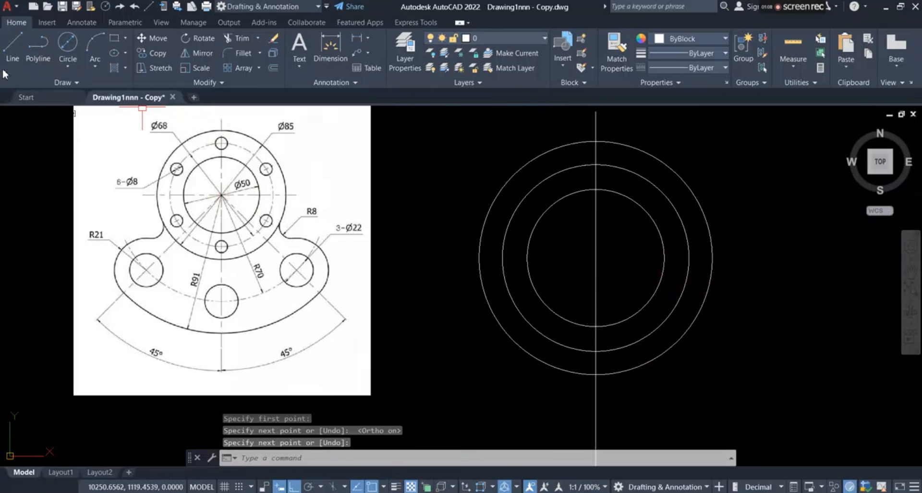
{"action": "left_click", "coordinate": [11, 49]}
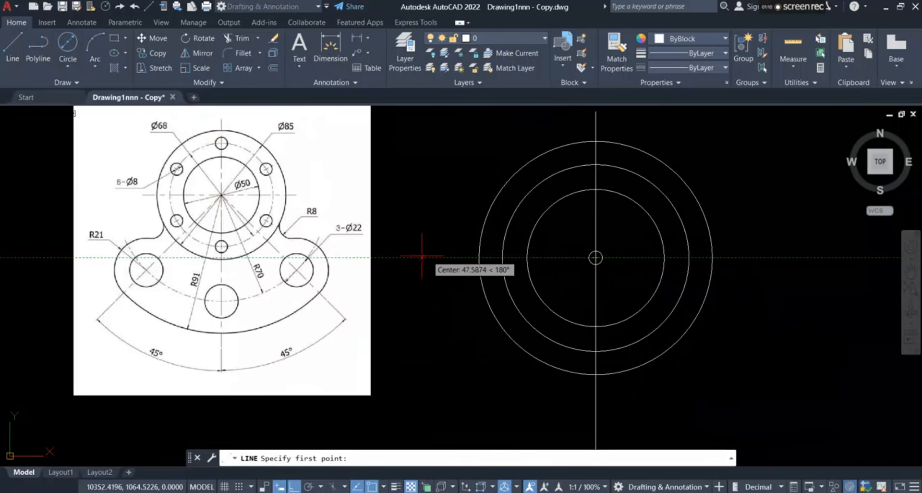
{"action": "left_click", "coordinate": [407, 257]}
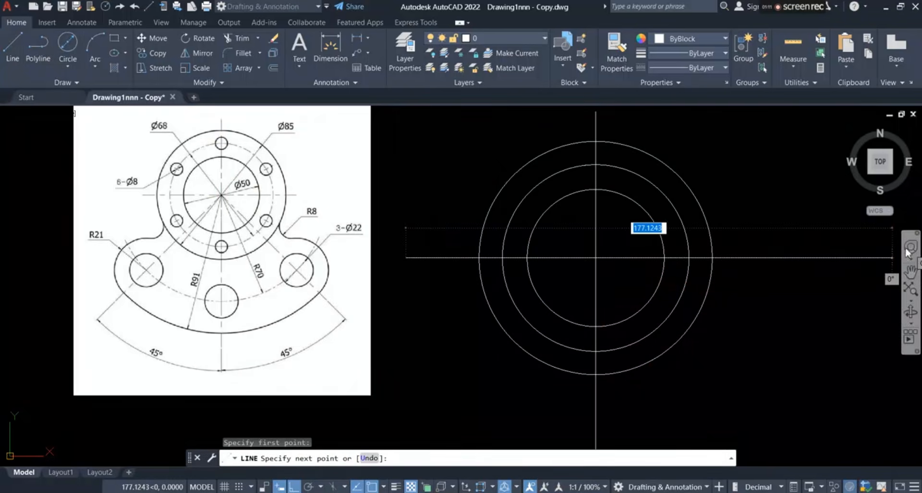
{"action": "left_click", "coordinate": [792, 250]}
{"action": "right_click", "coordinate": [745, 144]}
{"action": "left_click", "coordinate": [781, 153]}
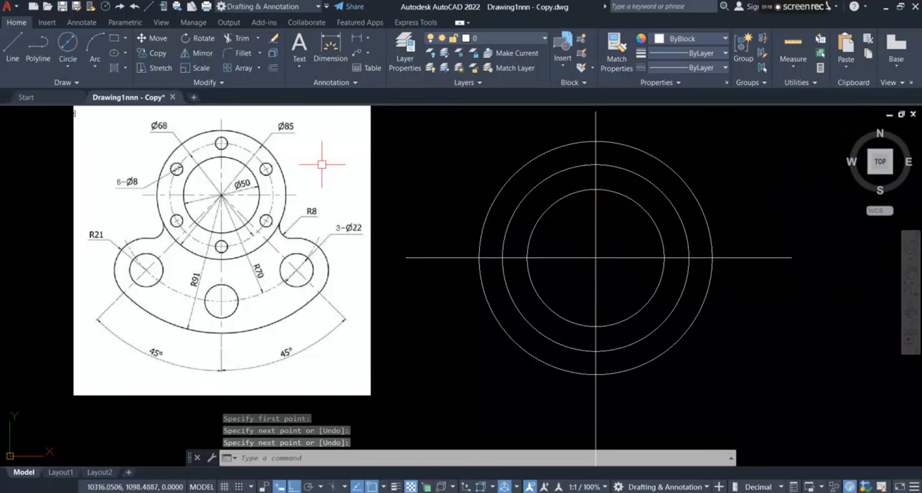
Step: Draw a circle with diameter 8 centered where the vertical line crosses the top of the diameter 68 circle
{"action": "scroll", "coordinate": [163, 175], "scroll_direction": "up", "scroll_amount": 4}
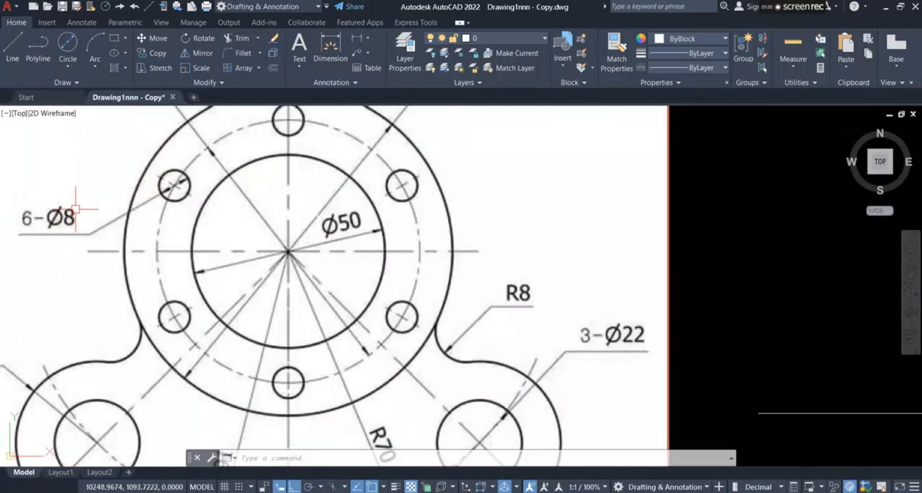
{"action": "scroll", "coordinate": [75, 209], "scroll_direction": "down", "scroll_amount": 2}
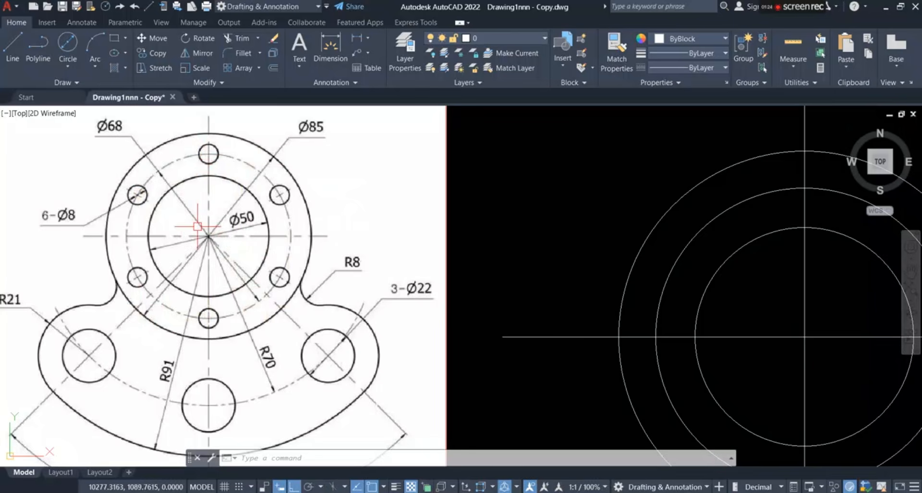
{"action": "scroll", "coordinate": [353, 232], "scroll_direction": "down", "scroll_amount": 3}
{"action": "scroll", "coordinate": [735, 216], "scroll_direction": "up", "scroll_amount": 2}
{"action": "scroll", "coordinate": [720, 217], "scroll_direction": "down", "scroll_amount": 1}
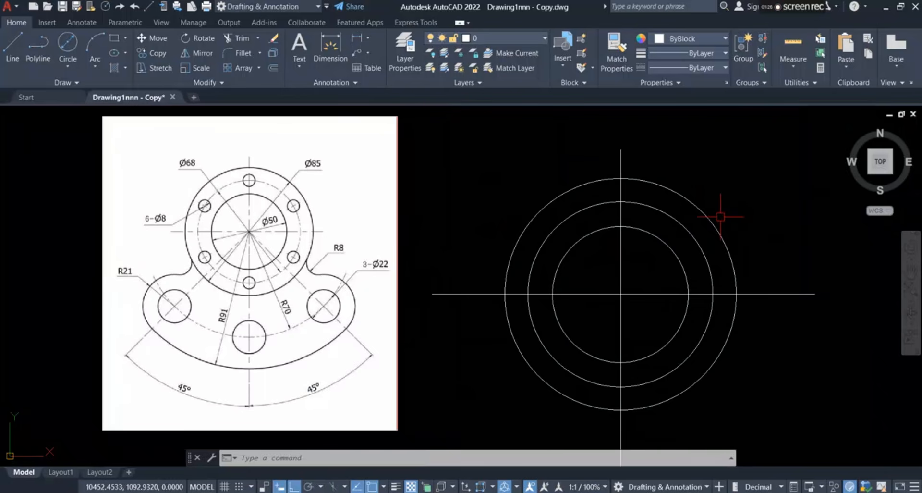
{"action": "left_click", "coordinate": [71, 42]}
{"action": "scroll", "coordinate": [231, 153], "scroll_direction": "up", "scroll_amount": 2}
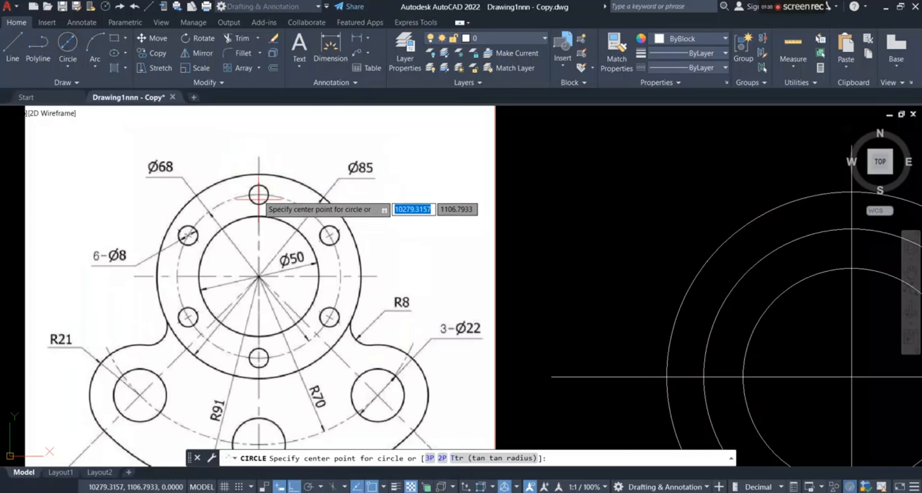
{"action": "scroll", "coordinate": [259, 195], "scroll_direction": "up", "scroll_amount": 2}
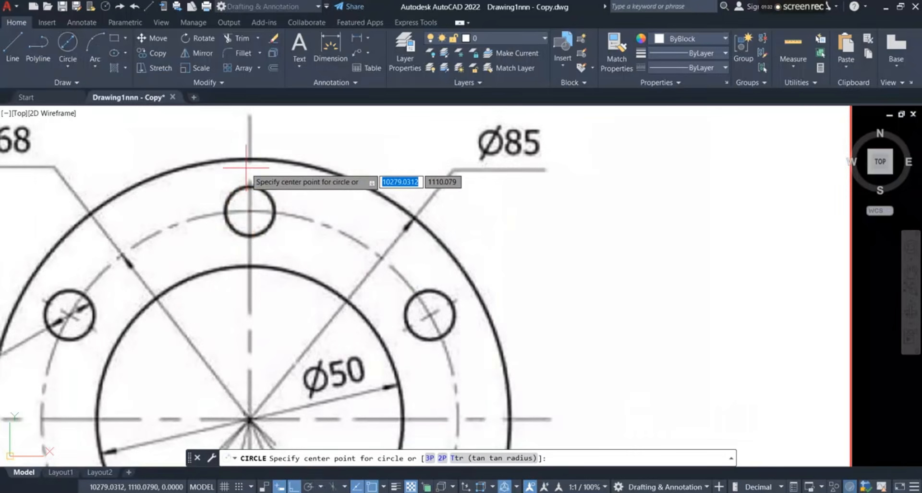
{"action": "scroll", "coordinate": [246, 168], "scroll_direction": "down", "scroll_amount": 2}
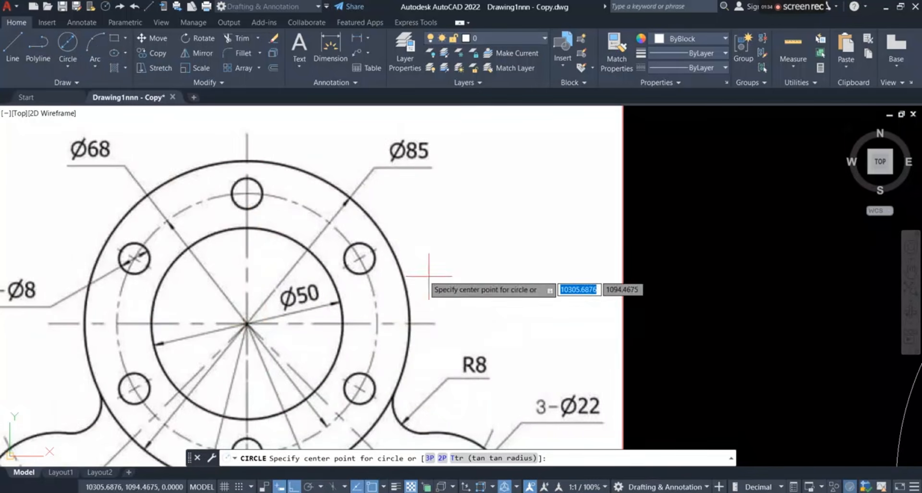
{"action": "scroll", "coordinate": [162, 194], "scroll_direction": "down", "scroll_amount": 1}
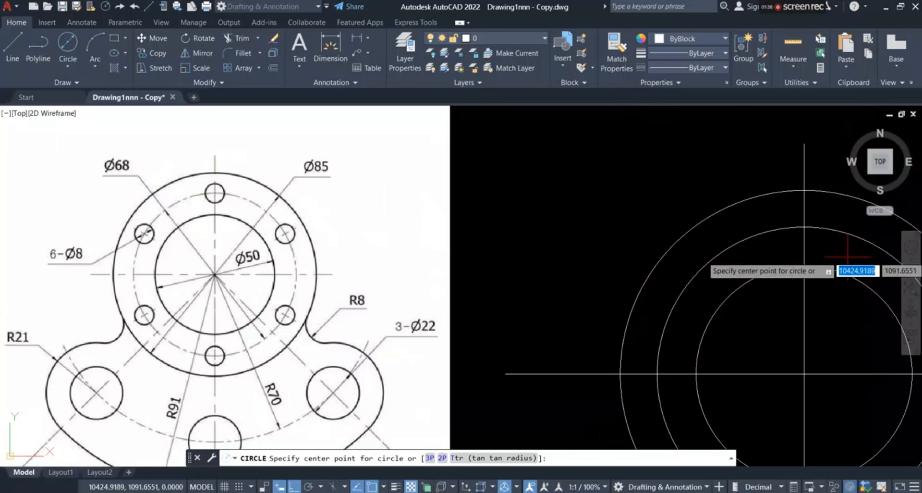
{"action": "scroll", "coordinate": [192, 218], "scroll_direction": "down", "scroll_amount": 1}
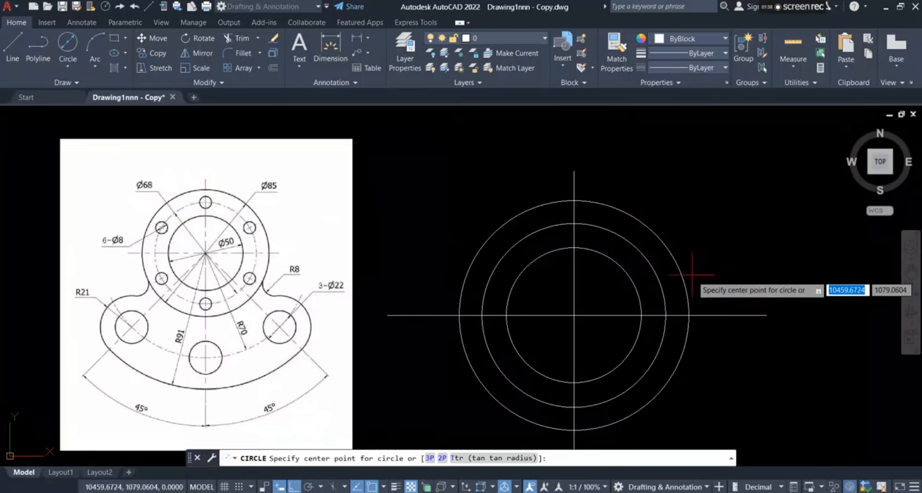
{"action": "scroll", "coordinate": [642, 237], "scroll_direction": "up", "scroll_amount": 1}
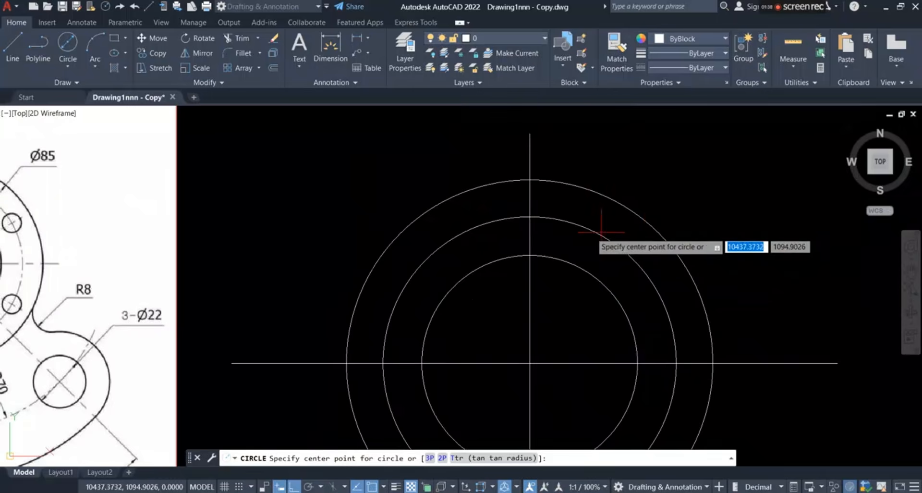
{"action": "left_click", "coordinate": [530, 216]}
{"action": "type", "text": "d"}
{"action": "key", "text": "Return"}
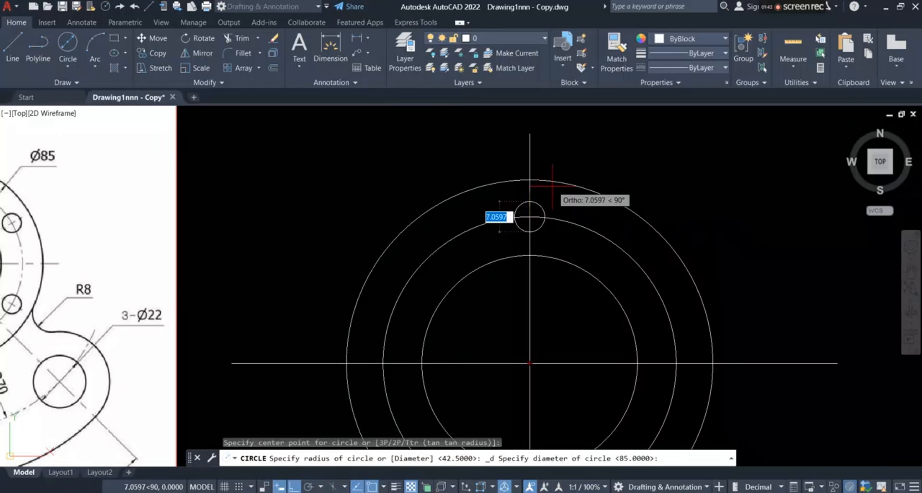
{"action": "type", "text": "8"}
{"action": "key", "text": "Return"}
Step: Create a polar array of the diameter 8 circle around the concentric circles' center, with 6 items filling 360 degrees
{"action": "scroll", "coordinate": [553, 186], "scroll_direction": "down", "scroll_amount": 3}
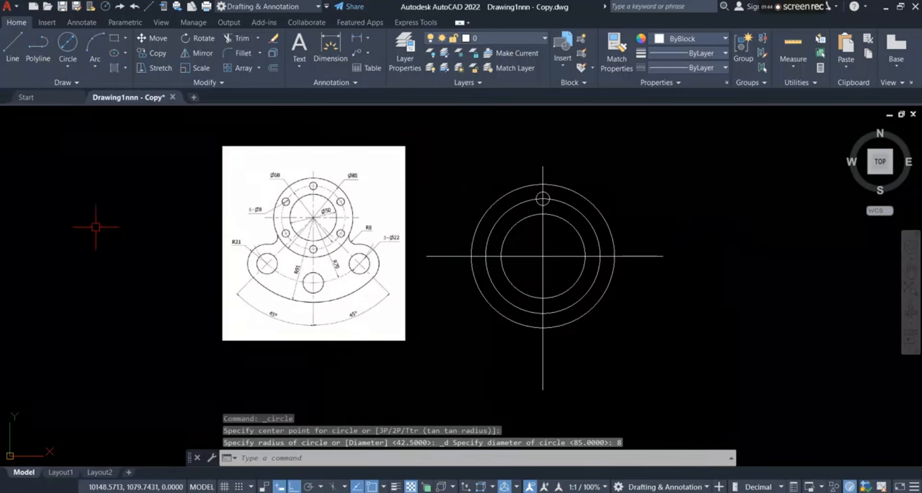
{"action": "scroll", "coordinate": [258, 196], "scroll_direction": "up", "scroll_amount": 6}
{"action": "scroll", "coordinate": [240, 207], "scroll_direction": "down", "scroll_amount": 4}
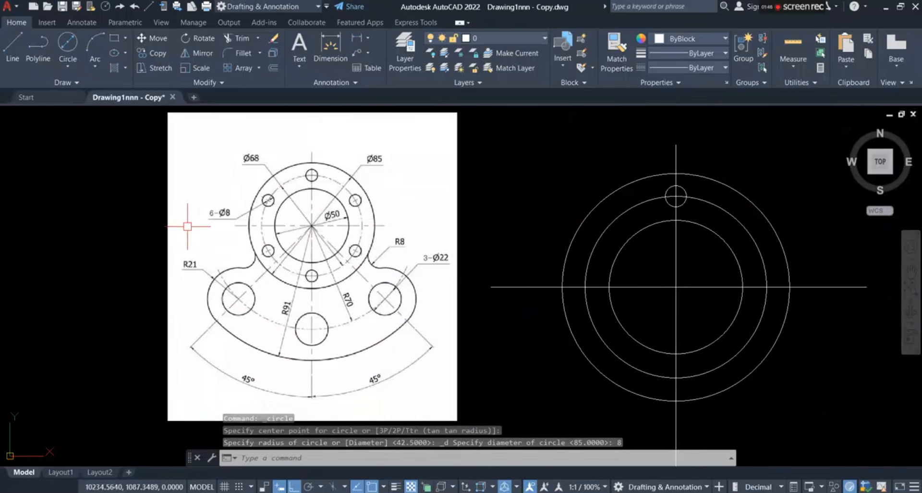
{"action": "scroll", "coordinate": [730, 201], "scroll_direction": "up", "scroll_amount": 4}
{"action": "scroll", "coordinate": [723, 199], "scroll_direction": "up", "scroll_amount": 1}
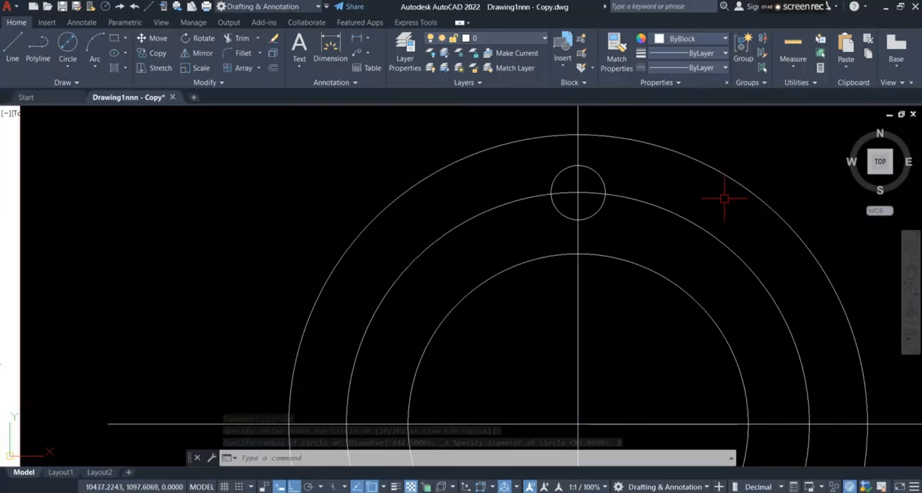
{"action": "scroll", "coordinate": [480, 196], "scroll_direction": "down", "scroll_amount": 2}
{"action": "scroll", "coordinate": [556, 216], "scroll_direction": "down", "scroll_amount": 2}
{"action": "scroll", "coordinate": [558, 222], "scroll_direction": "up", "scroll_amount": 2}
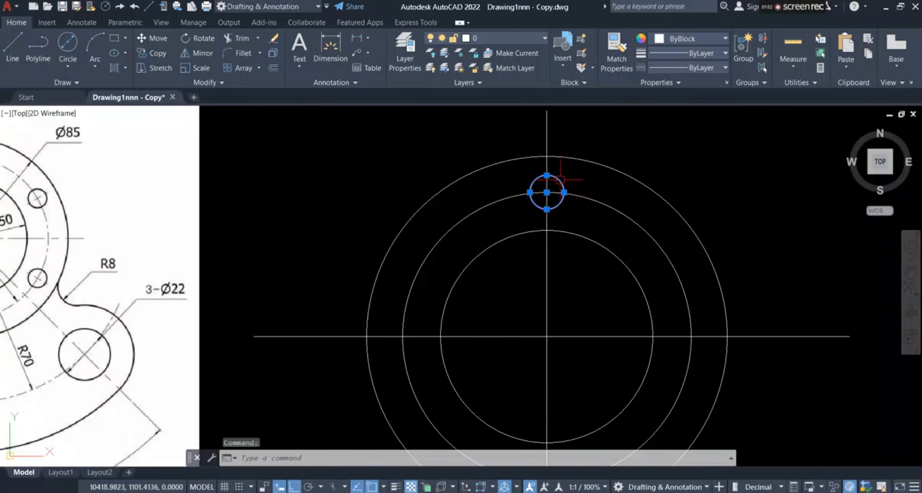
{"action": "left_click", "coordinate": [259, 67]}
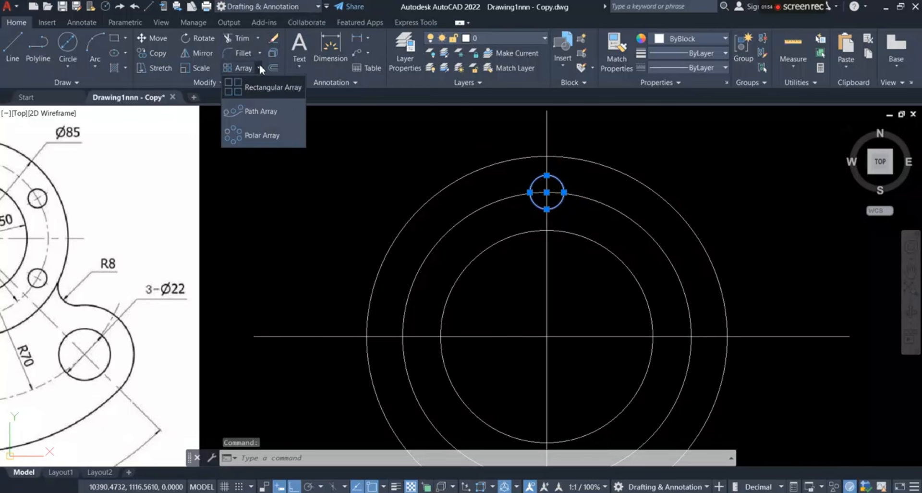
{"action": "left_click", "coordinate": [263, 136]}
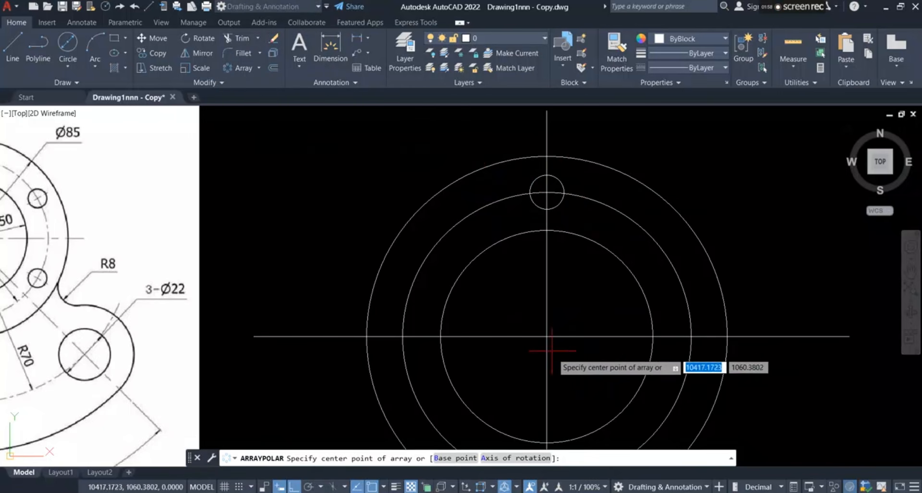
{"action": "left_click", "coordinate": [546, 336]}
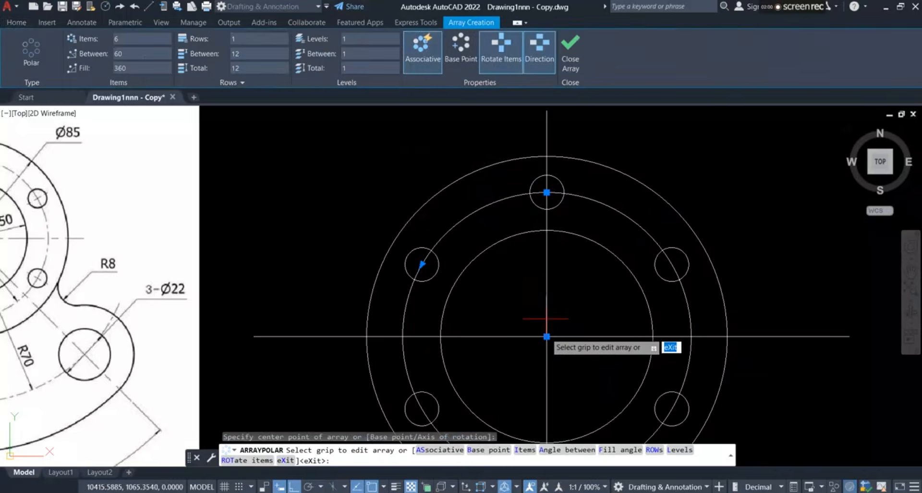
{"action": "scroll", "coordinate": [543, 250], "scroll_direction": "down", "scroll_amount": 2}
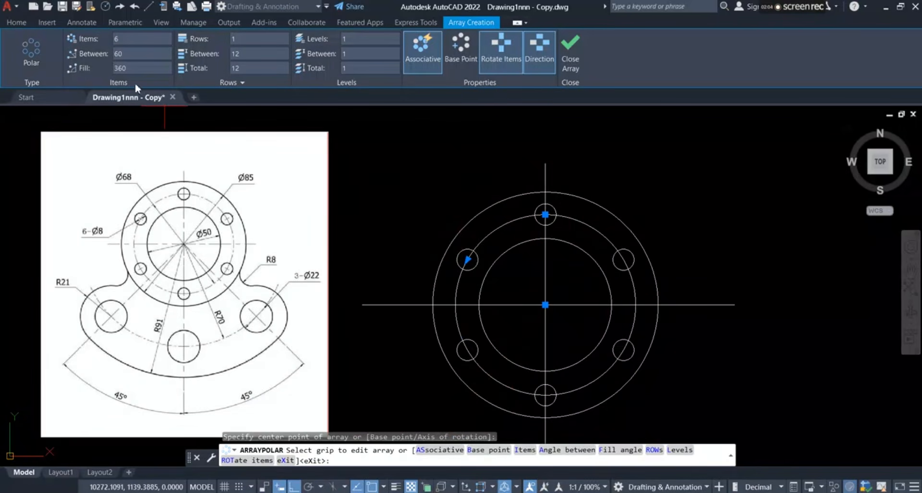
Step: Try an item count of 10 for the polar array of small circles
{"action": "double_click", "coordinate": [121, 38]}
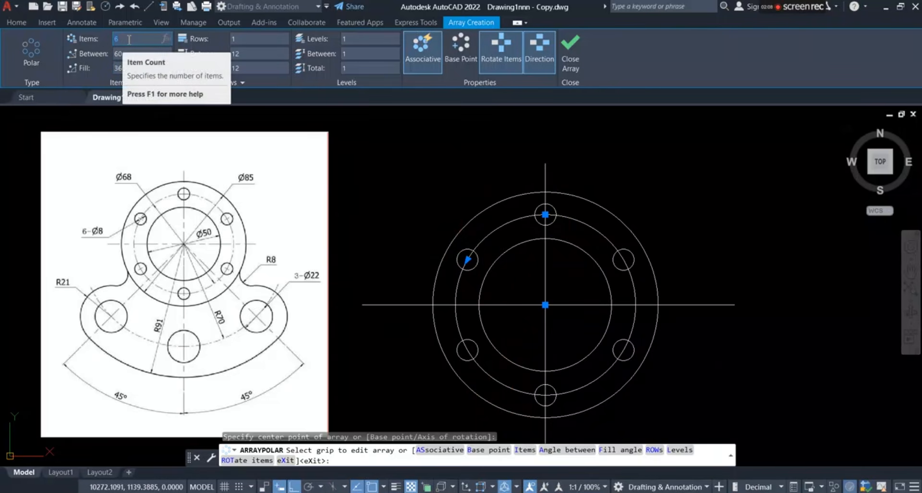
{"action": "left_click", "coordinate": [129, 40]}
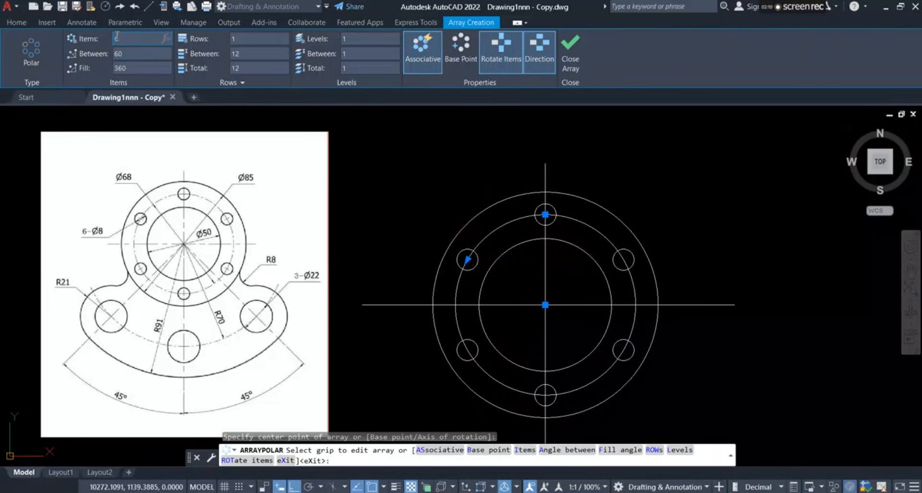
{"action": "type", "text": "10"}
{"action": "key", "text": "Return"}
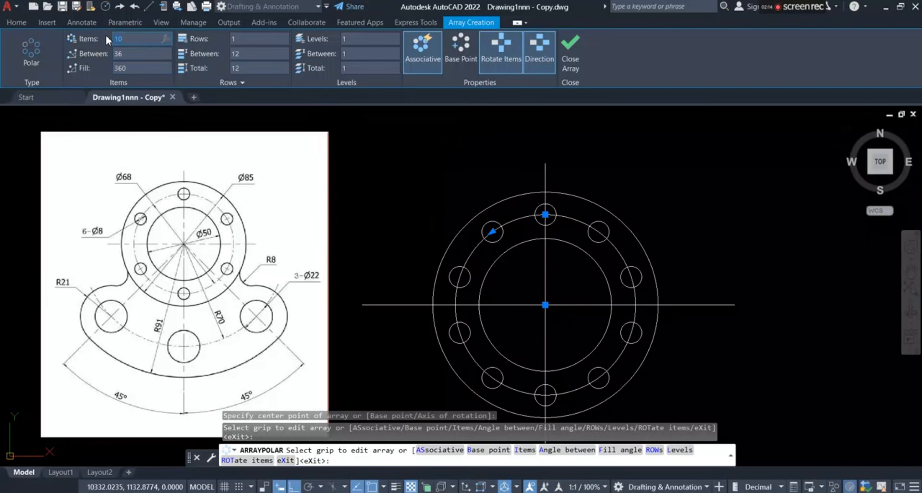
Step: Set the polar array's item count to 6 and finish the array
{"action": "type", "text": "6"}
{"action": "key", "text": "Return"}
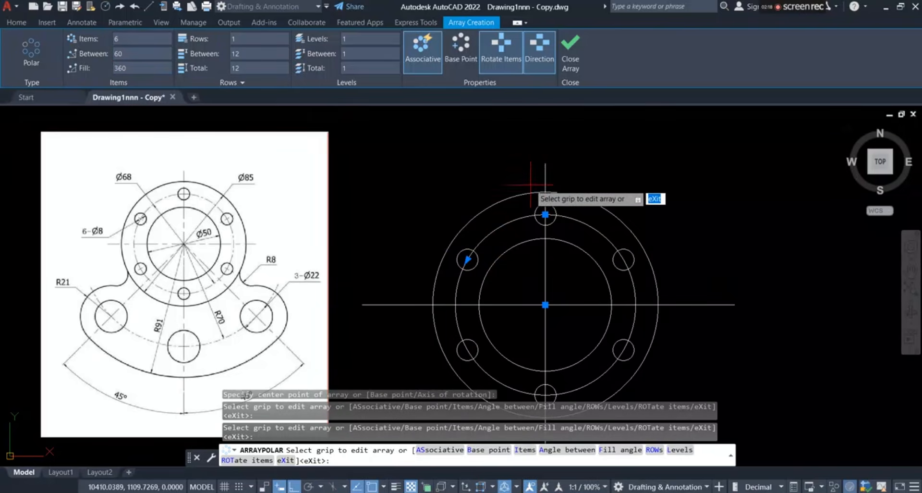
{"action": "left_click", "coordinate": [570, 50]}
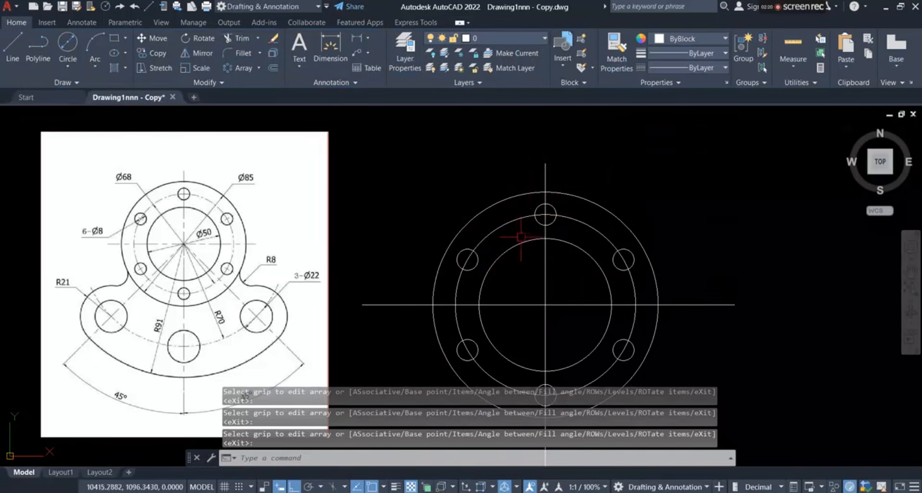
Step: With Ortho off, draw a line from the circles' center, 100 units long at an angle of -45 degrees
{"action": "scroll", "coordinate": [477, 207], "scroll_direction": "down", "scroll_amount": 2}
{"action": "scroll", "coordinate": [484, 273], "scroll_direction": "up", "scroll_amount": 2}
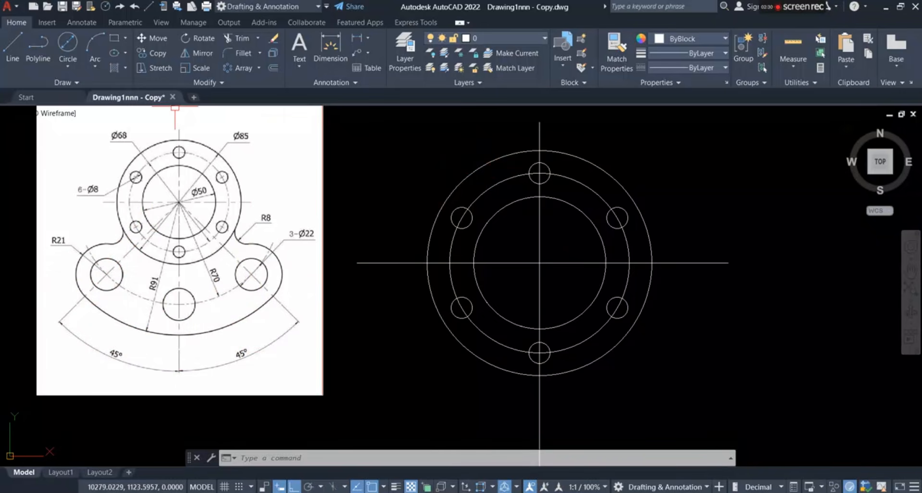
{"action": "left_click", "coordinate": [13, 48]}
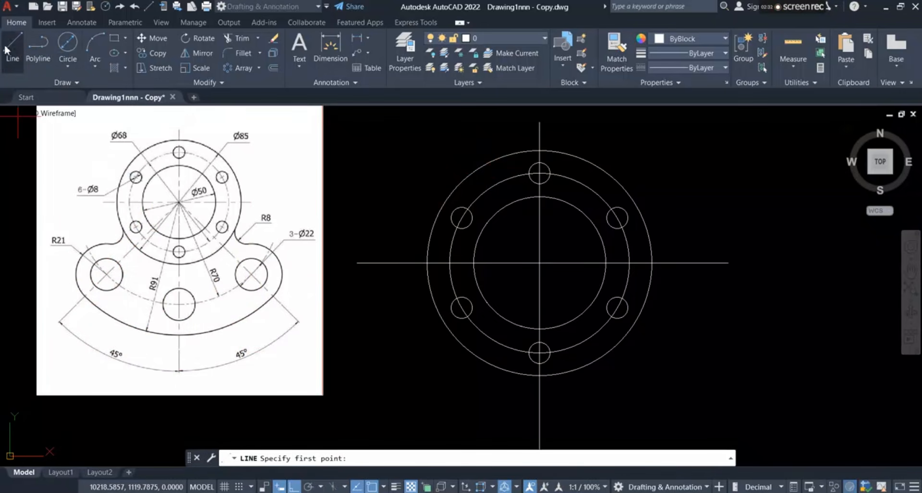
{"action": "left_click", "coordinate": [540, 263]}
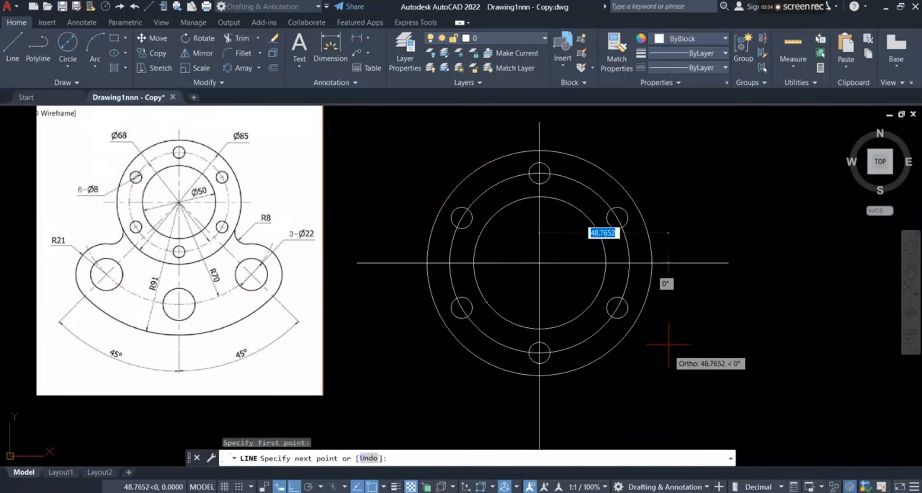
{"action": "left_click", "coordinate": [294, 487]}
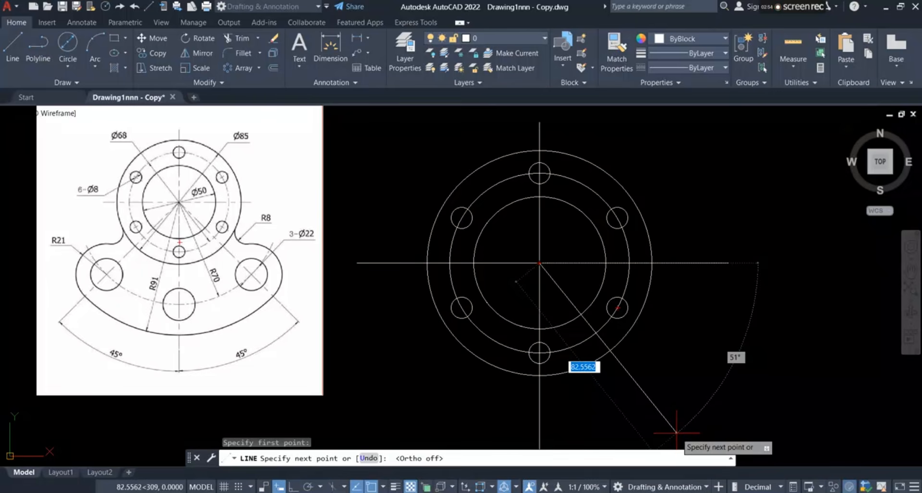
{"action": "key", "text": "alt+Tab"}
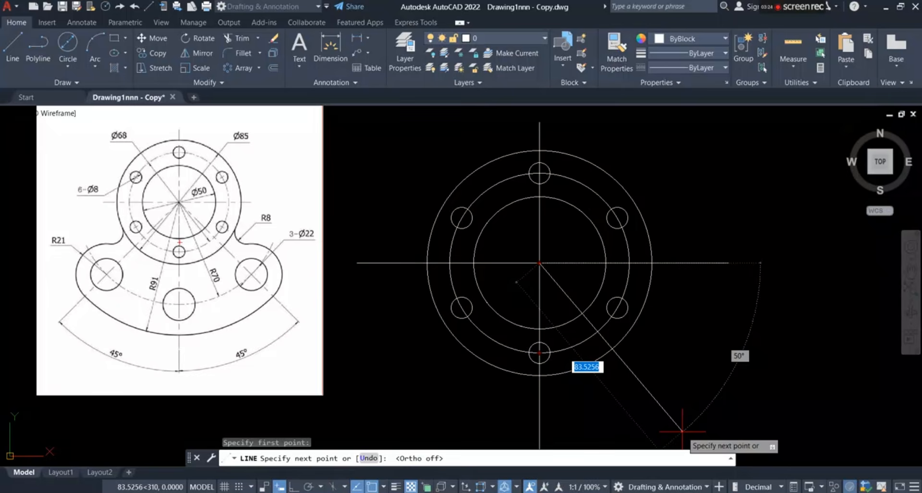
{"action": "type", "text": "@"}
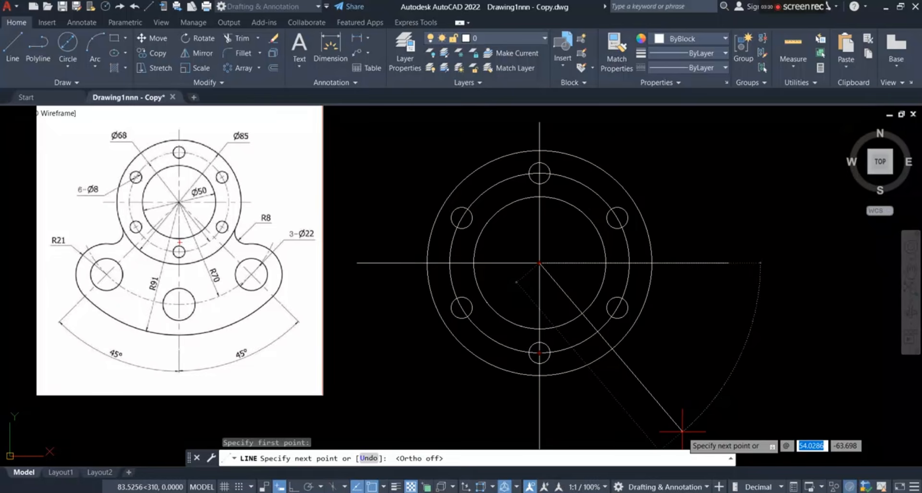
{"action": "type", "text": "100"}
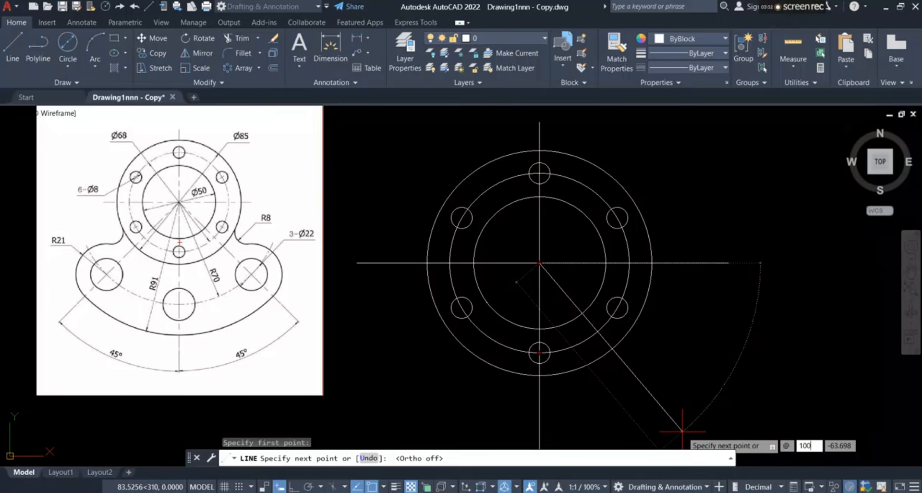
{"action": "key", "text": "Tab"}
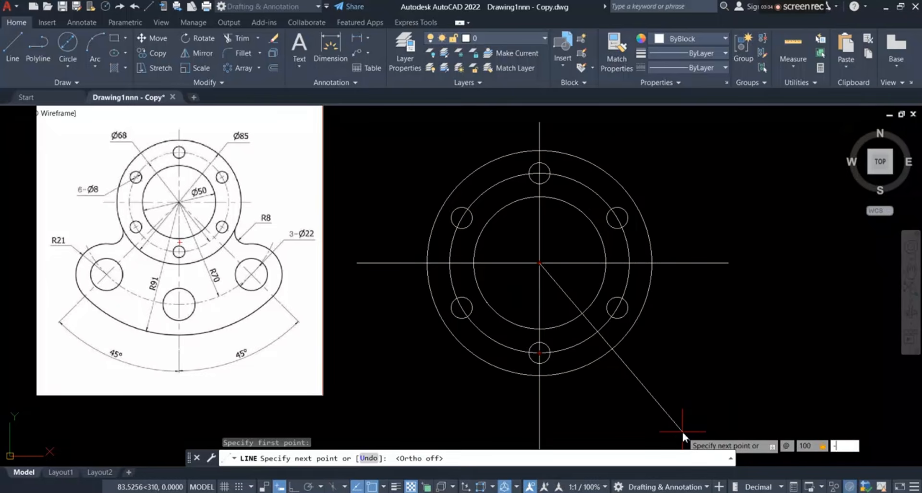
{"action": "type", "text": "-45"}
{"action": "key", "text": "Return"}
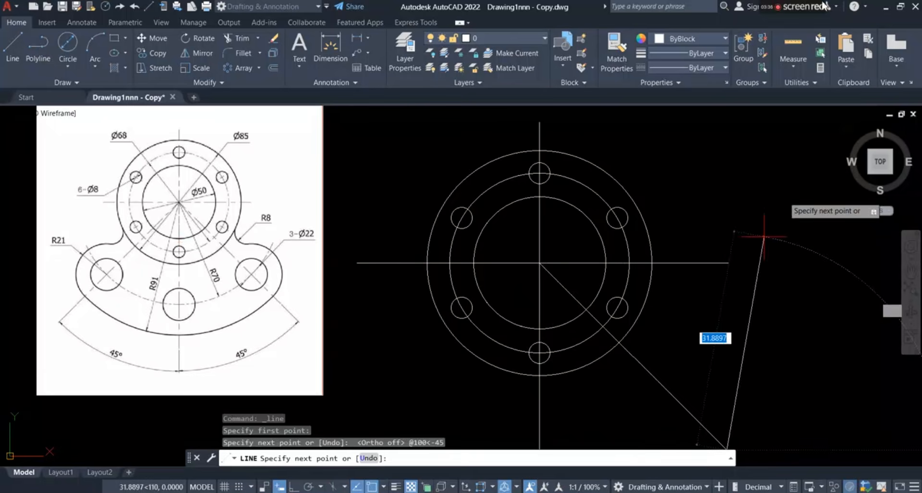
{"action": "right_click", "coordinate": [777, 305]}
{"action": "scroll", "coordinate": [552, 226], "scroll_direction": "down", "scroll_amount": 3}
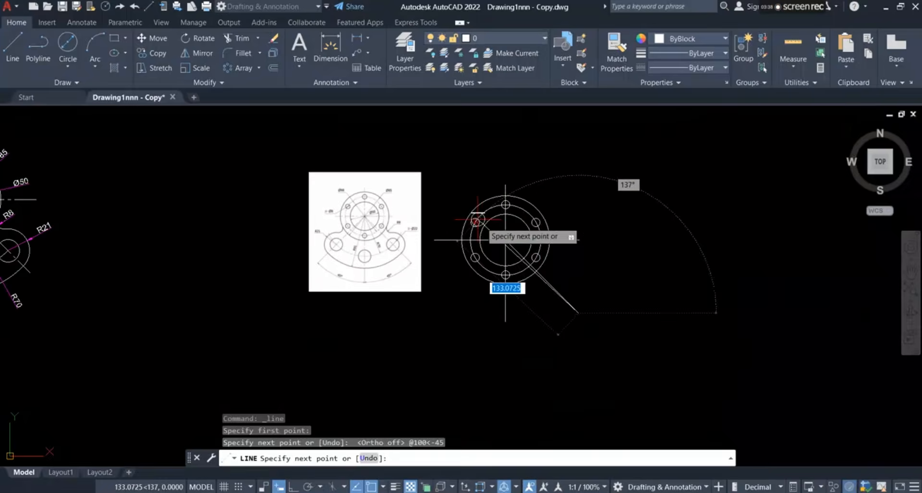
{"action": "scroll", "coordinate": [599, 268], "scroll_direction": "up", "scroll_amount": 3}
{"action": "right_click", "coordinate": [625, 263]}
{"action": "left_click", "coordinate": [637, 270]}
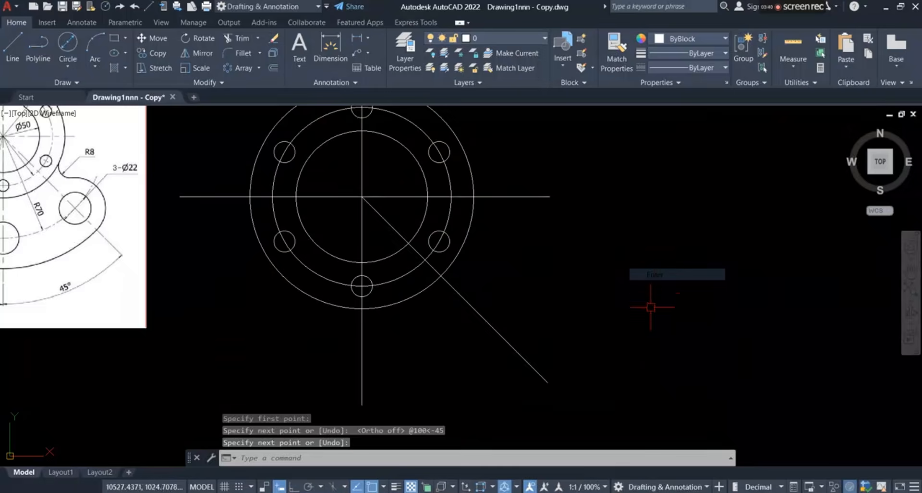
Step: Mirror the 45-degree line across the vertical center line, keeping the source line
{"action": "scroll", "coordinate": [346, 216], "scroll_direction": "down", "scroll_amount": 3}
{"action": "scroll", "coordinate": [305, 189], "scroll_direction": "up", "scroll_amount": 3}
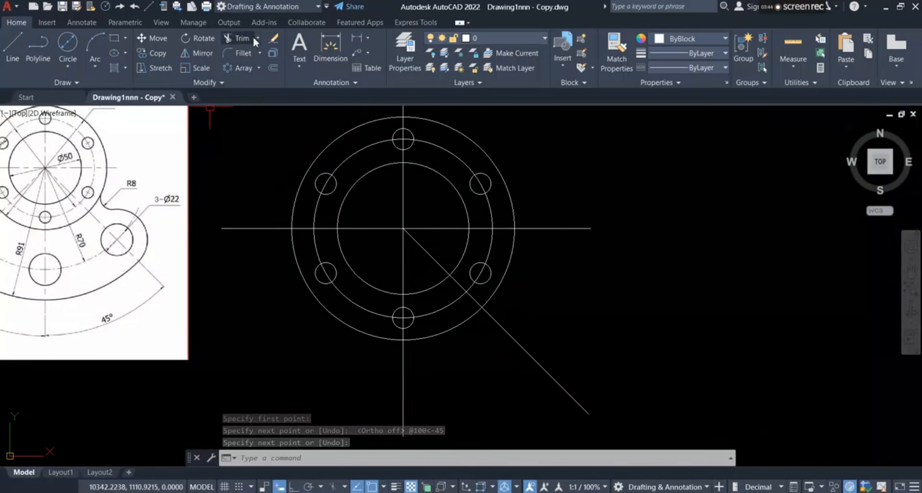
{"action": "left_click", "coordinate": [202, 54]}
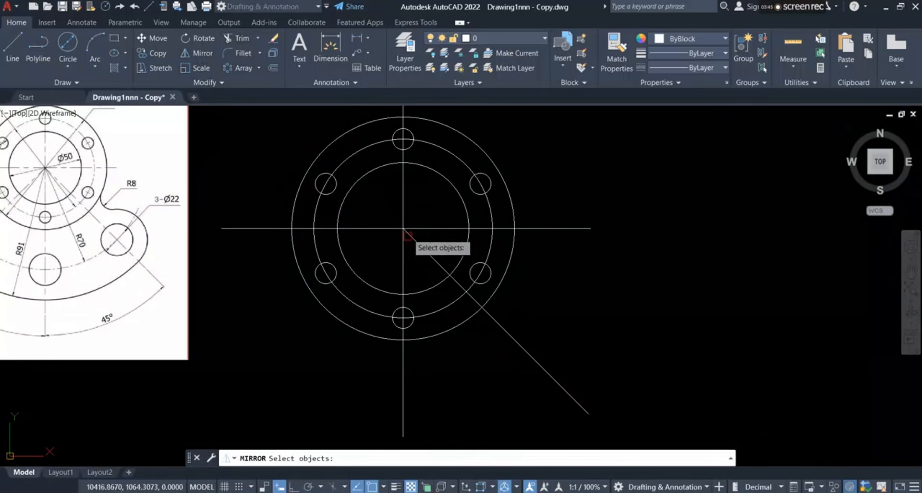
{"action": "left_click", "coordinate": [428, 252]}
{"action": "key", "text": "Return"}
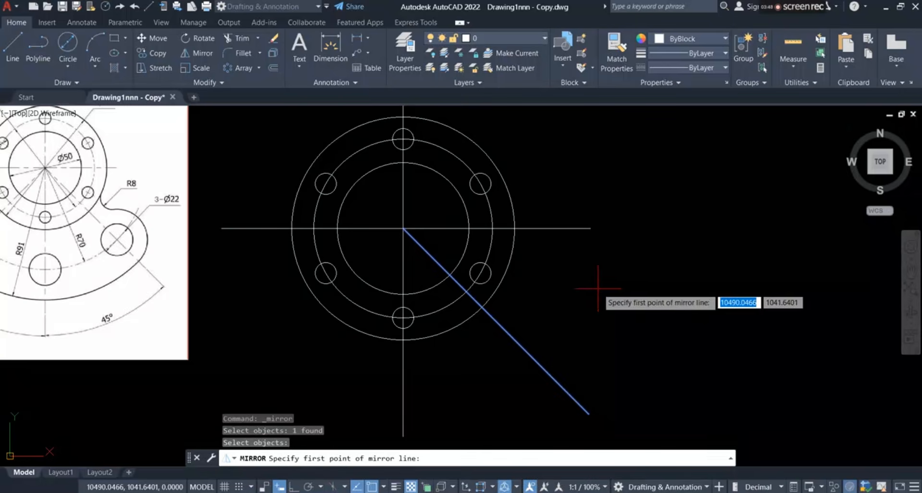
{"action": "left_click", "coordinate": [403, 116]}
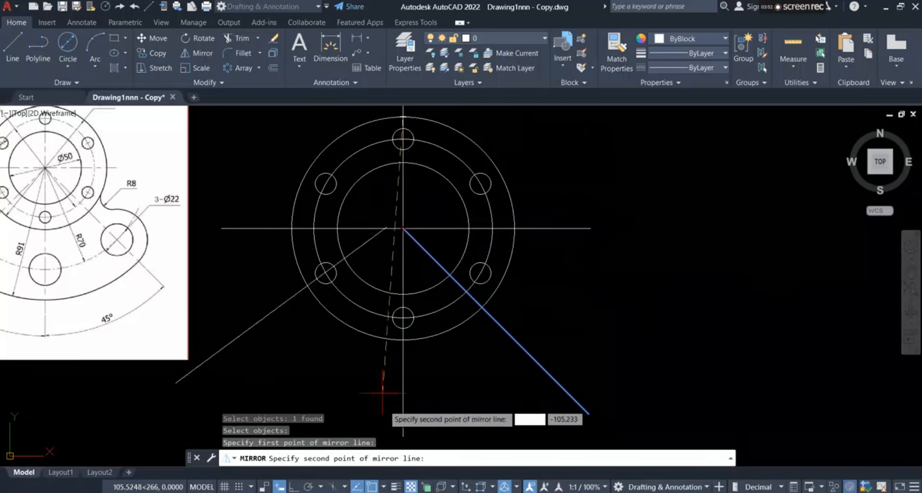
{"action": "left_click", "coordinate": [403, 436]}
{"action": "right_click", "coordinate": [606, 299]}
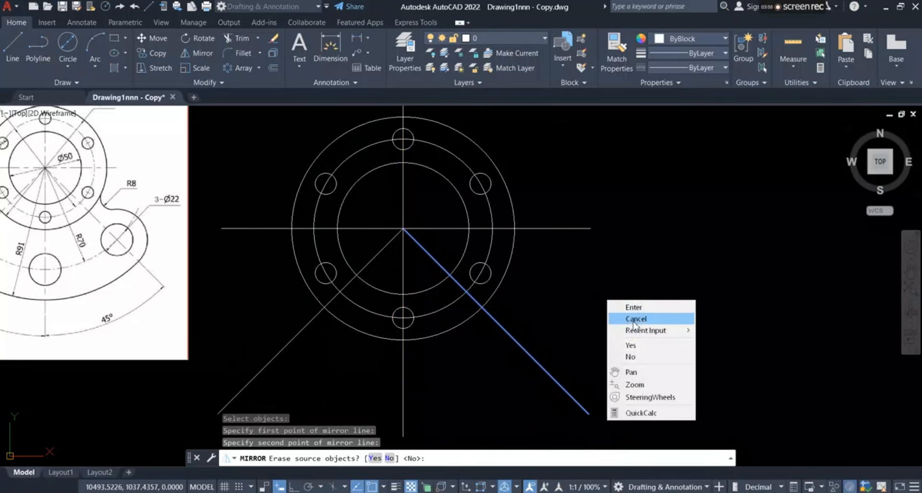
{"action": "left_click", "coordinate": [634, 307]}
Step: Draw a circle with a radius of 91 centered on the flange's center point
{"action": "scroll", "coordinate": [655, 315], "scroll_direction": "down", "scroll_amount": 3}
{"action": "scroll", "coordinate": [546, 294], "scroll_direction": "up", "scroll_amount": 3}
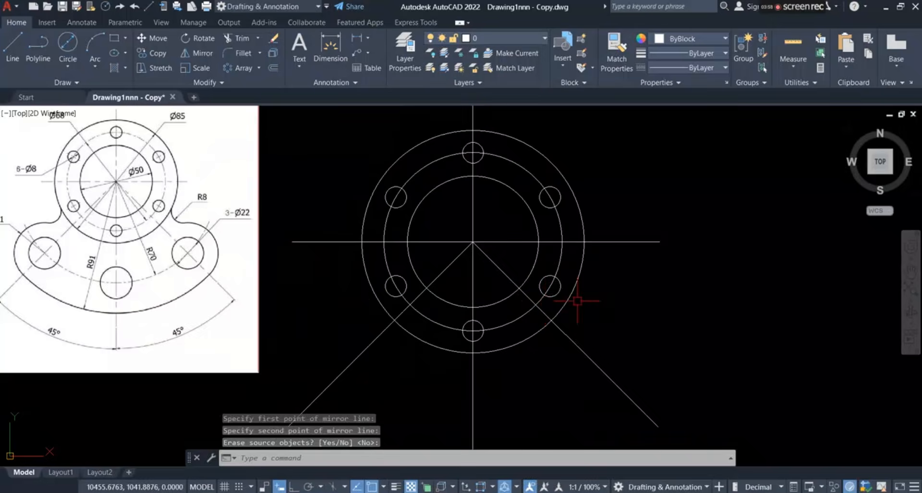
{"action": "scroll", "coordinate": [578, 301], "scroll_direction": "down", "scroll_amount": 3}
{"action": "scroll", "coordinate": [533, 353], "scroll_direction": "up", "scroll_amount": 3}
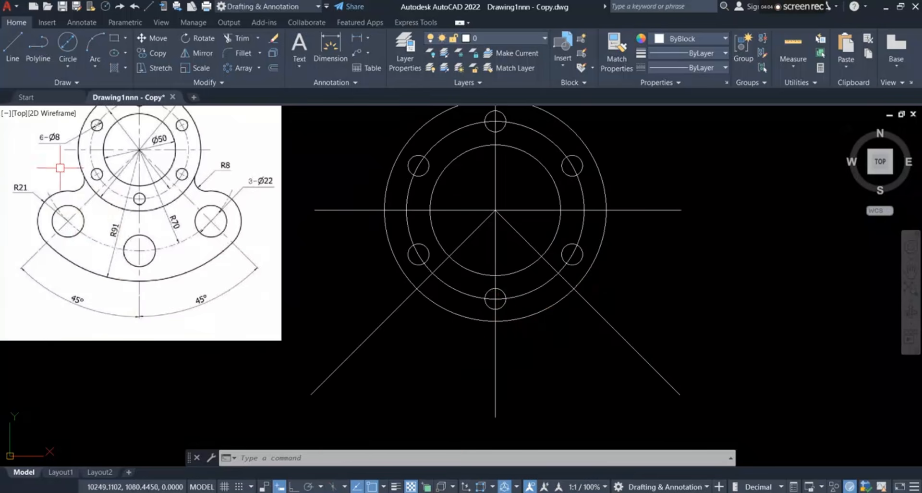
{"action": "scroll", "coordinate": [60, 168], "scroll_direction": "up", "scroll_amount": 2}
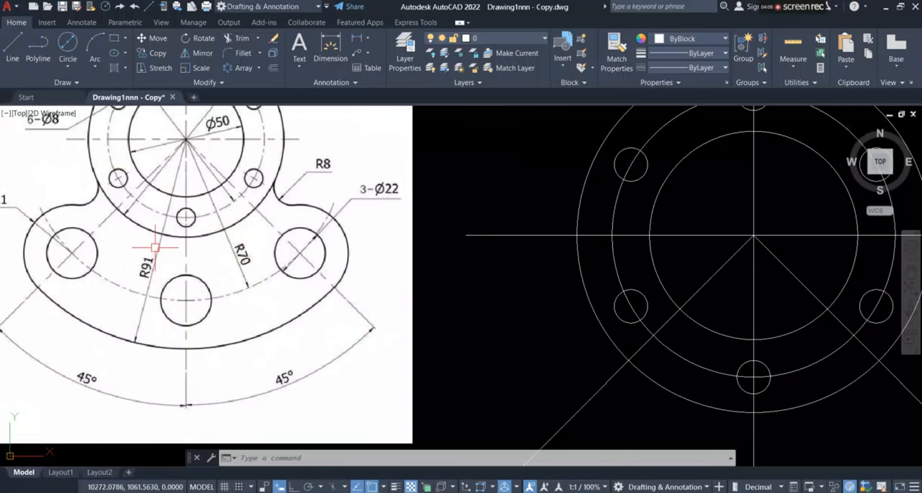
{"action": "scroll", "coordinate": [150, 268], "scroll_direction": "down", "scroll_amount": 2}
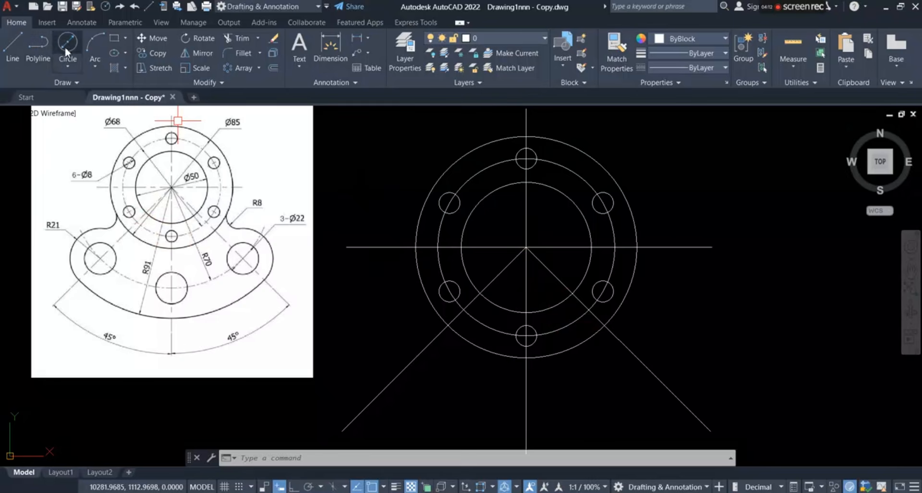
{"action": "left_click", "coordinate": [69, 65]}
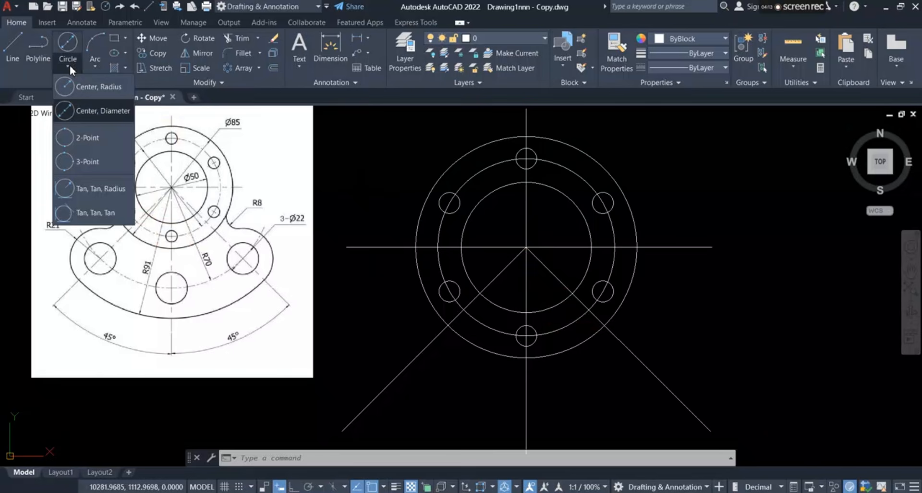
{"action": "left_click", "coordinate": [105, 88]}
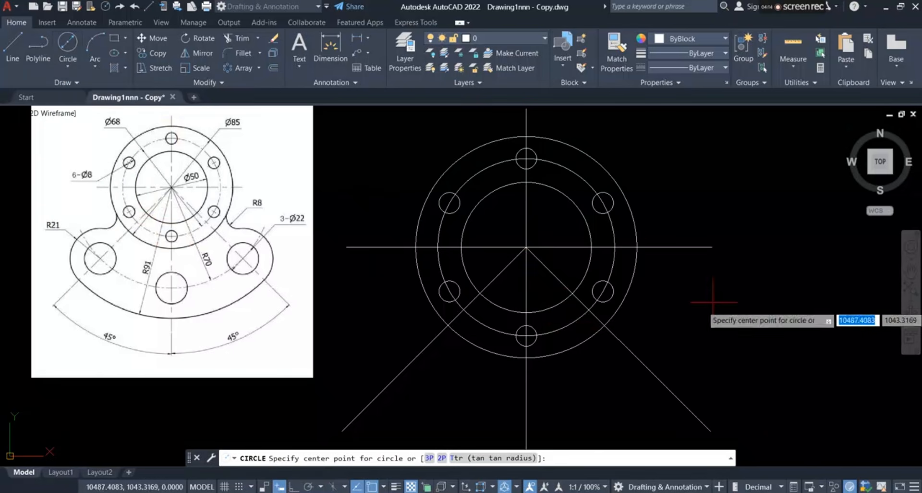
{"action": "scroll", "coordinate": [525, 247], "scroll_direction": "up", "scroll_amount": 3}
{"action": "left_click", "coordinate": [534, 239]}
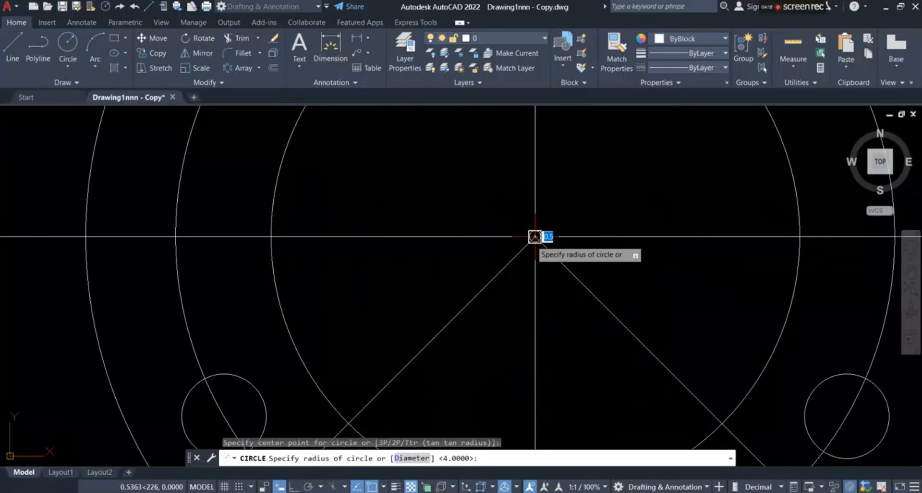
{"action": "scroll", "coordinate": [528, 230], "scroll_direction": "down", "scroll_amount": 5}
{"action": "scroll", "coordinate": [509, 283], "scroll_direction": "up", "scroll_amount": 4}
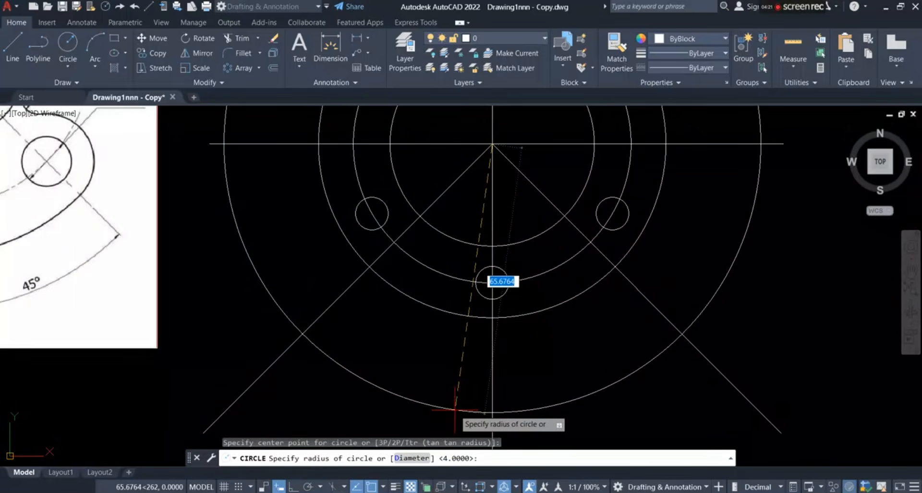
{"action": "type", "text": "91"}
{"action": "key", "text": "Return"}
{"action": "scroll", "coordinate": [375, 305], "scroll_direction": "down", "scroll_amount": 2}
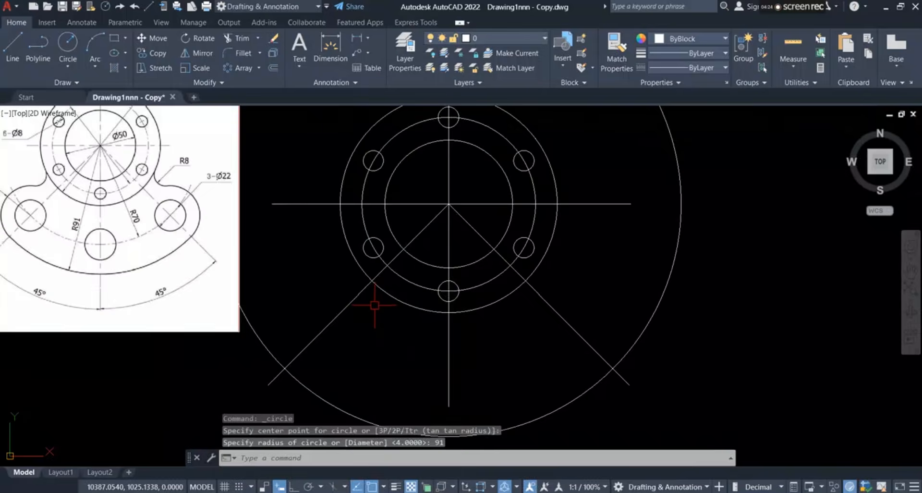
Step: Draw another circle from the flange's center point with a radius of 70
{"action": "scroll", "coordinate": [375, 305], "scroll_direction": "down", "scroll_amount": 2}
{"action": "scroll", "coordinate": [362, 293], "scroll_direction": "up", "scroll_amount": 2}
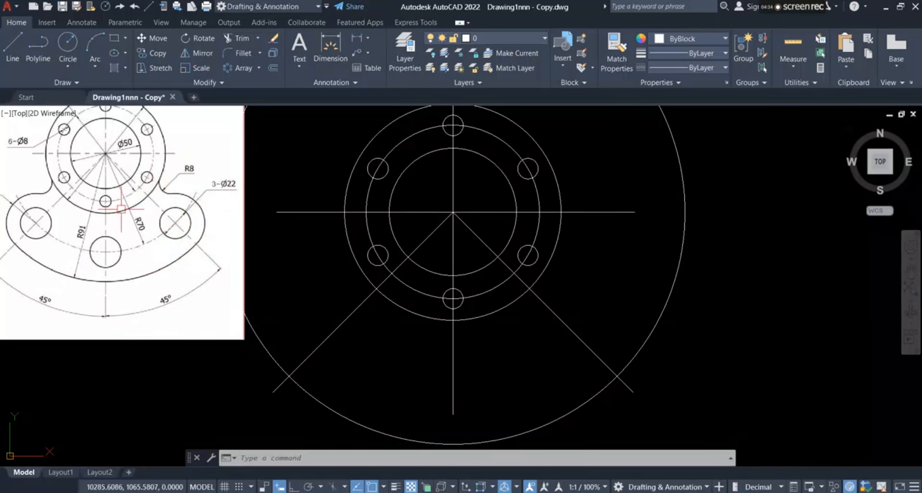
{"action": "scroll", "coordinate": [121, 209], "scroll_direction": "up", "scroll_amount": 3}
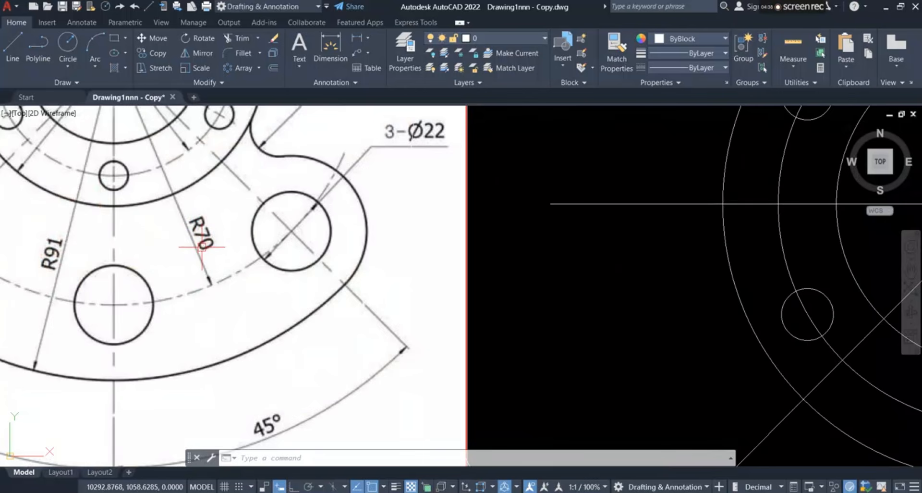
{"action": "scroll", "coordinate": [196, 243], "scroll_direction": "down", "scroll_amount": 2}
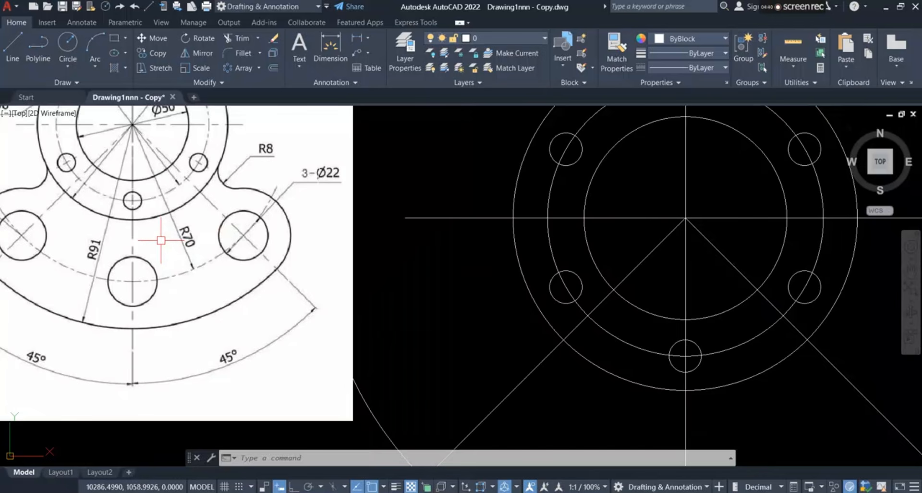
{"action": "scroll", "coordinate": [416, 262], "scroll_direction": "down", "scroll_amount": 2}
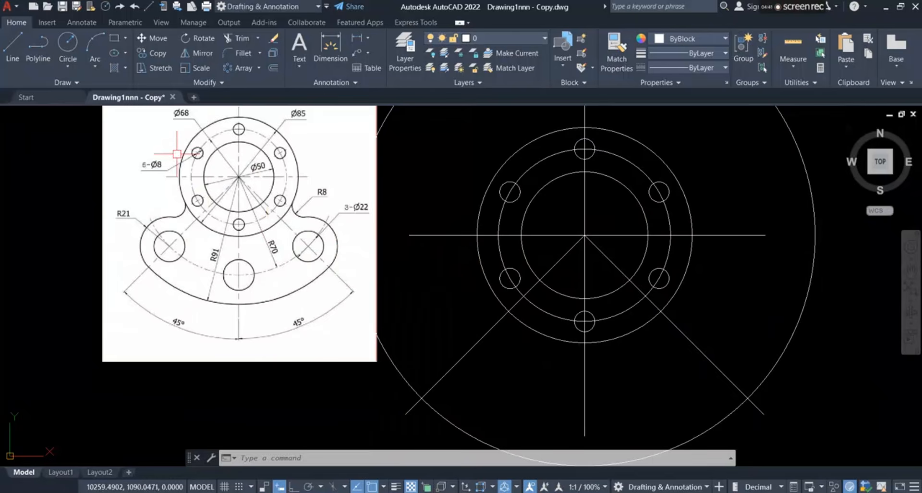
{"action": "left_click", "coordinate": [68, 38]}
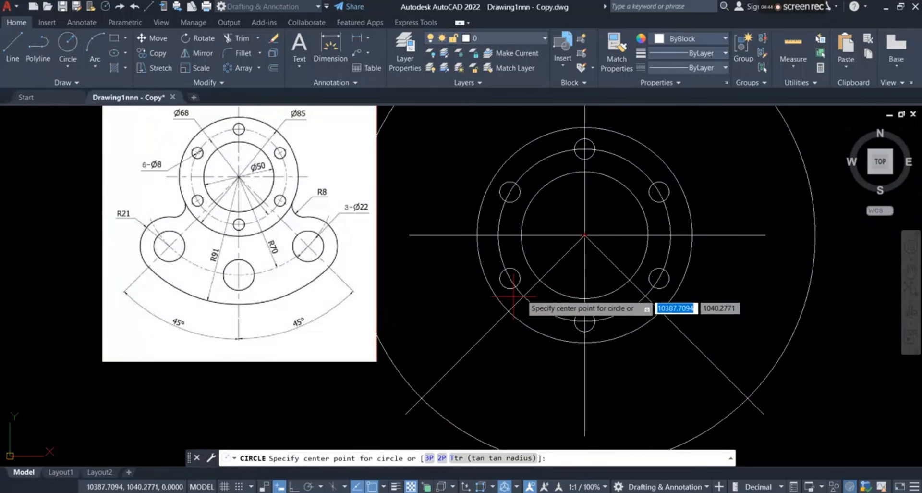
{"action": "left_click", "coordinate": [583, 235]}
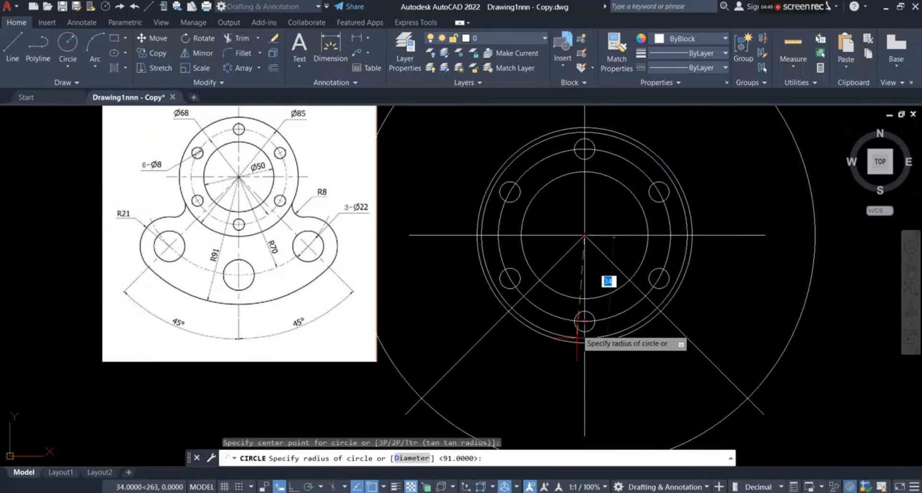
{"action": "type", "text": "70"}
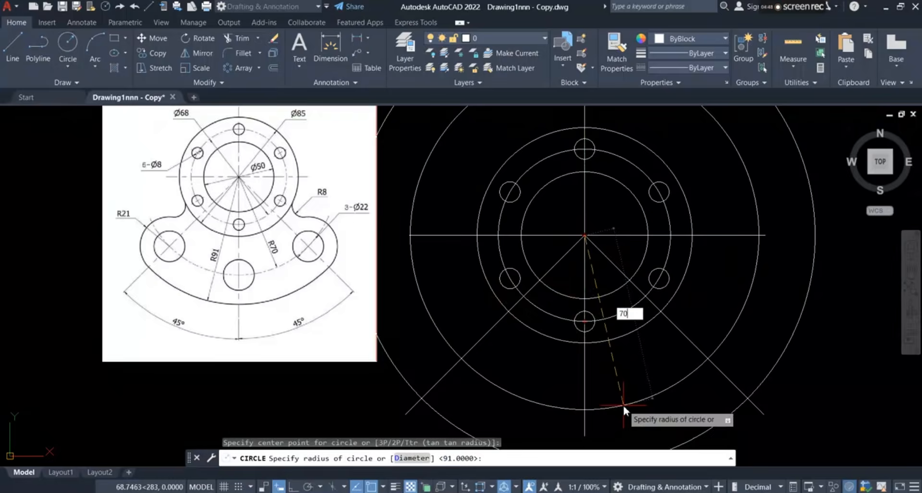
{"action": "key", "text": "Return"}
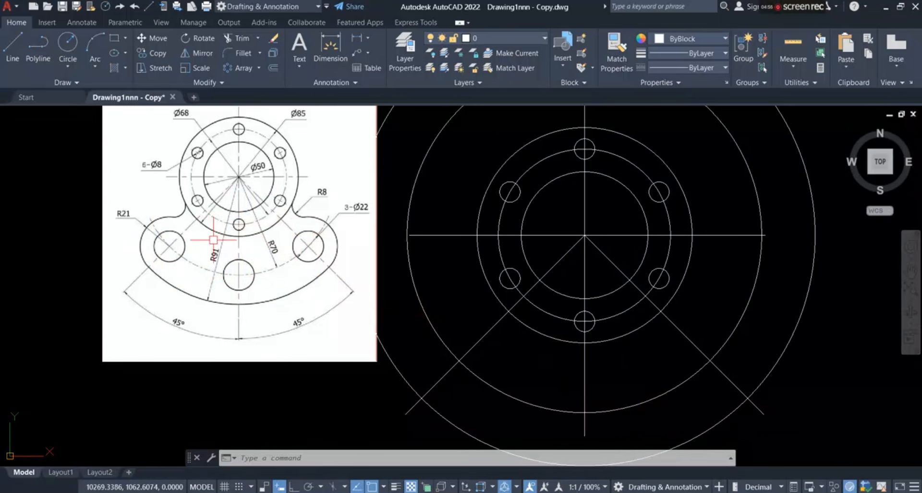
Step: Trim the R91 and R70 circles, leaving only the lower arcs between the two 45-degree lines
{"action": "scroll", "coordinate": [213, 240], "scroll_direction": "down", "scroll_amount": 1}
{"action": "scroll", "coordinate": [221, 242], "scroll_direction": "up", "scroll_amount": 1}
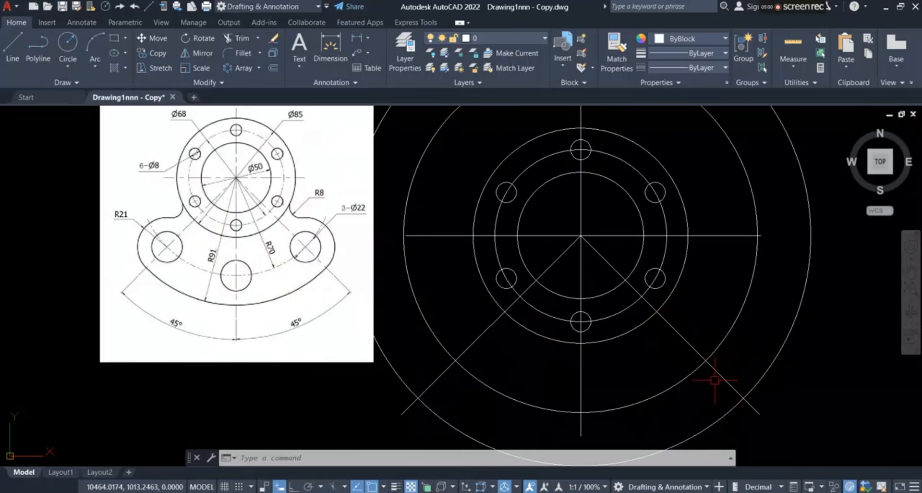
{"action": "scroll", "coordinate": [438, 292], "scroll_direction": "down", "scroll_amount": 2}
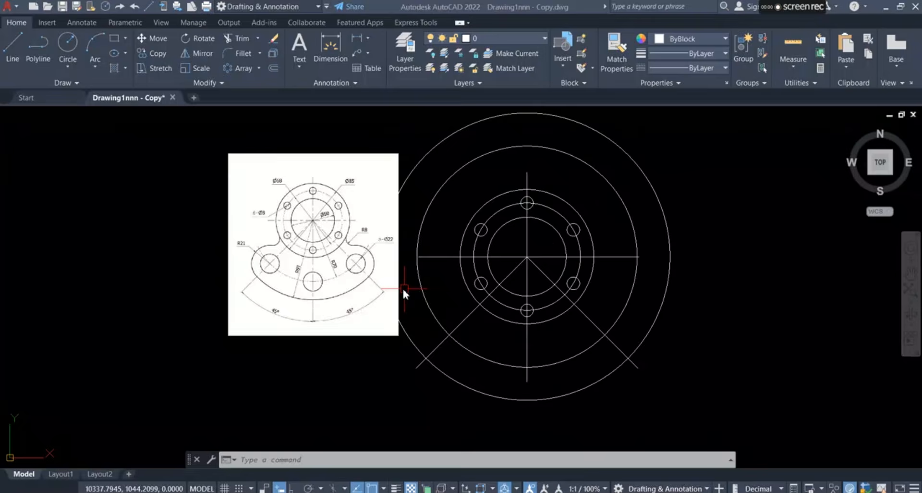
{"action": "scroll", "coordinate": [626, 293], "scroll_direction": "up", "scroll_amount": 2}
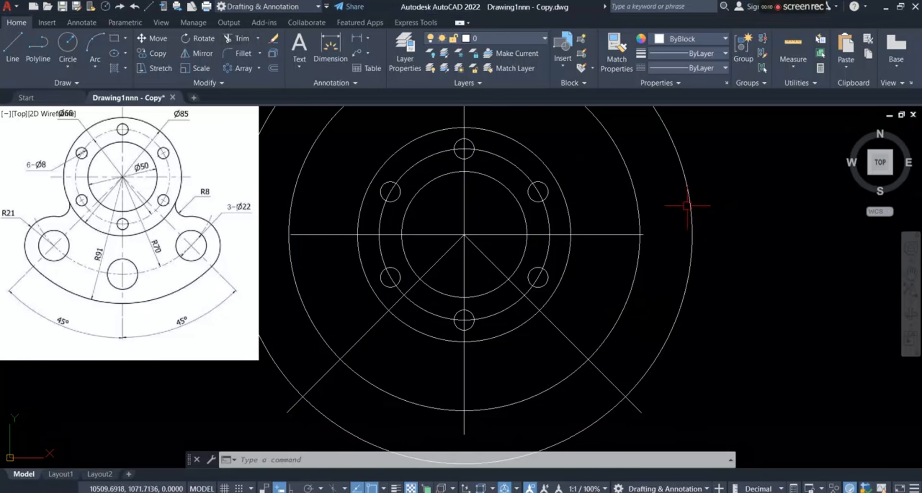
{"action": "left_click", "coordinate": [238, 40]}
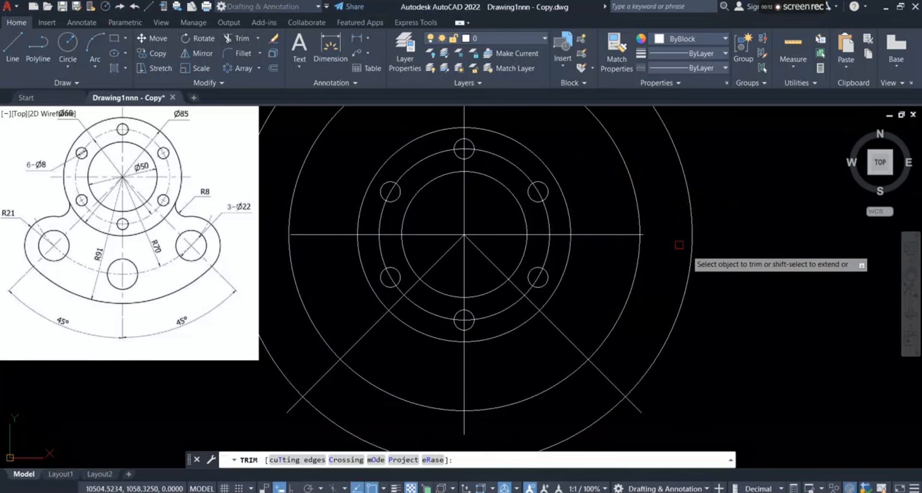
{"action": "left_click", "coordinate": [631, 173]}
{"action": "left_click", "coordinate": [682, 177]}
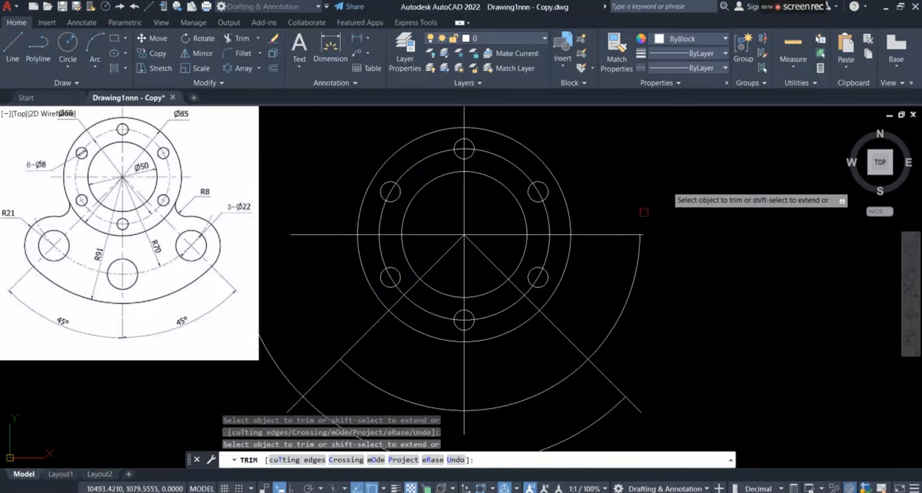
{"action": "left_click", "coordinate": [276, 373]}
{"action": "scroll", "coordinate": [327, 294], "scroll_direction": "down", "scroll_amount": 2}
{"action": "left_click", "coordinate": [280, 352]}
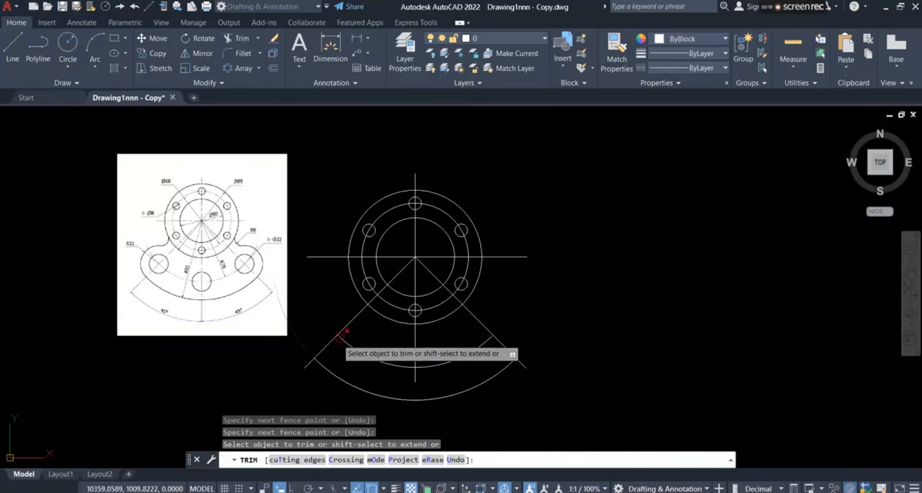
{"action": "left_click", "coordinate": [312, 332]}
{"action": "left_click", "coordinate": [297, 336]}
{"action": "key", "text": "Return"}
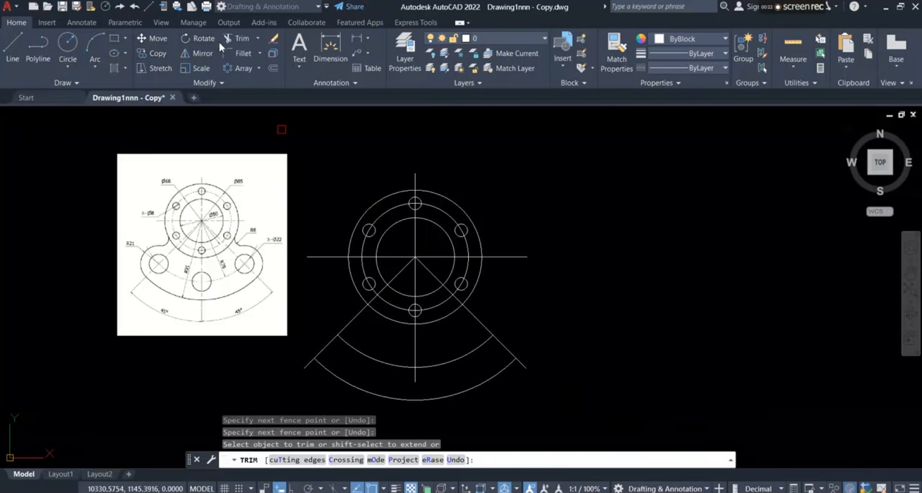
{"action": "right_click", "coordinate": [646, 174]}
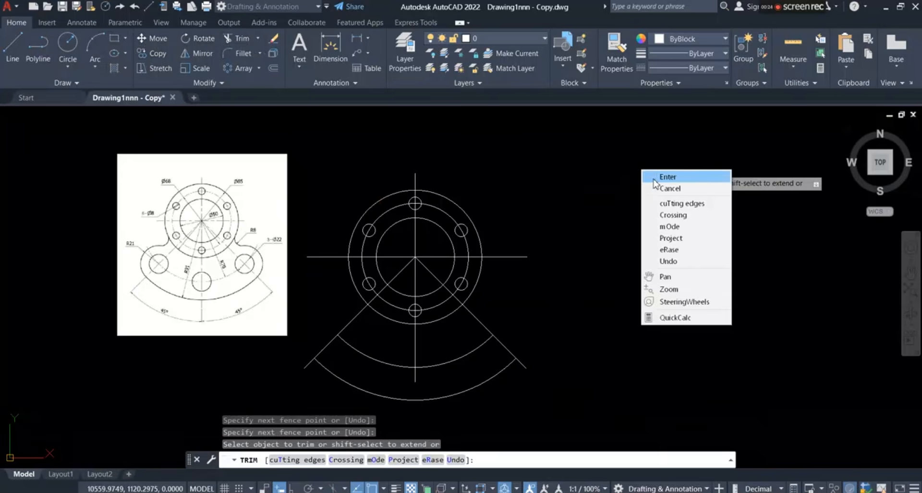
{"action": "left_click", "coordinate": [654, 177]}
Step: Move the whole flange drawing about 100 units to the right, away from the reference image
{"action": "left_click", "coordinate": [602, 404]}
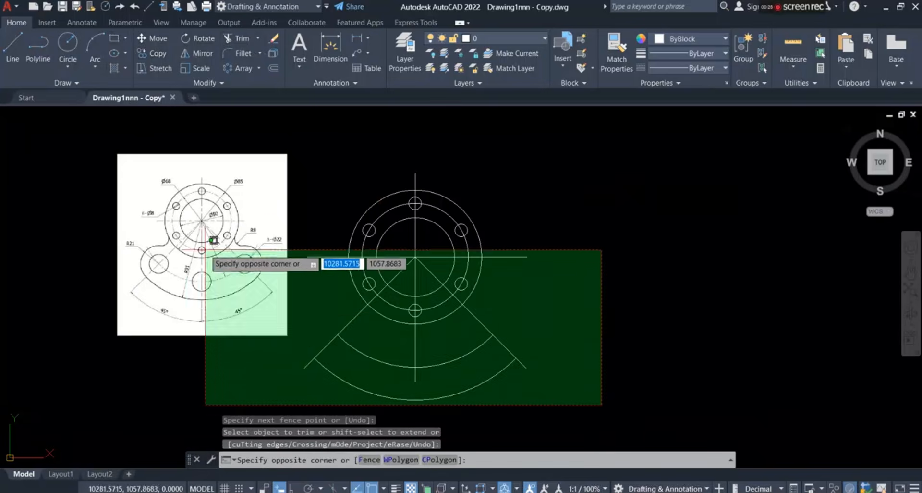
{"action": "left_click", "coordinate": [322, 194]}
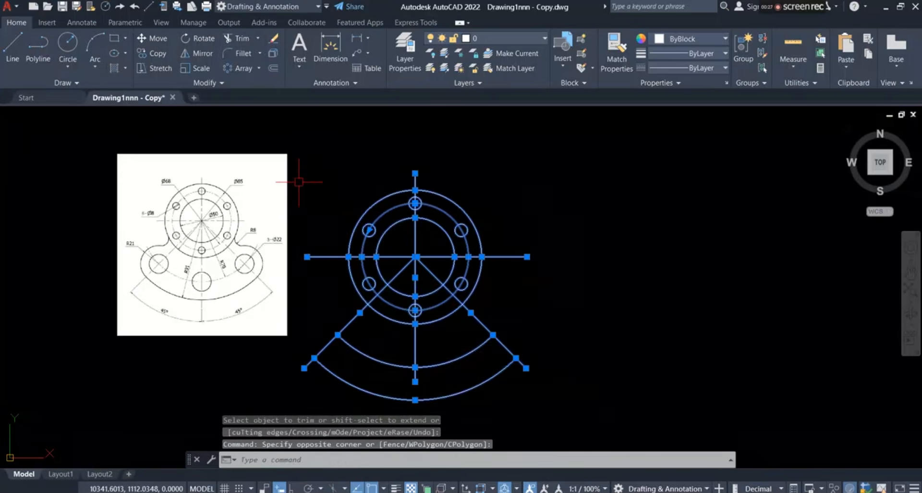
{"action": "left_click", "coordinate": [153, 38]}
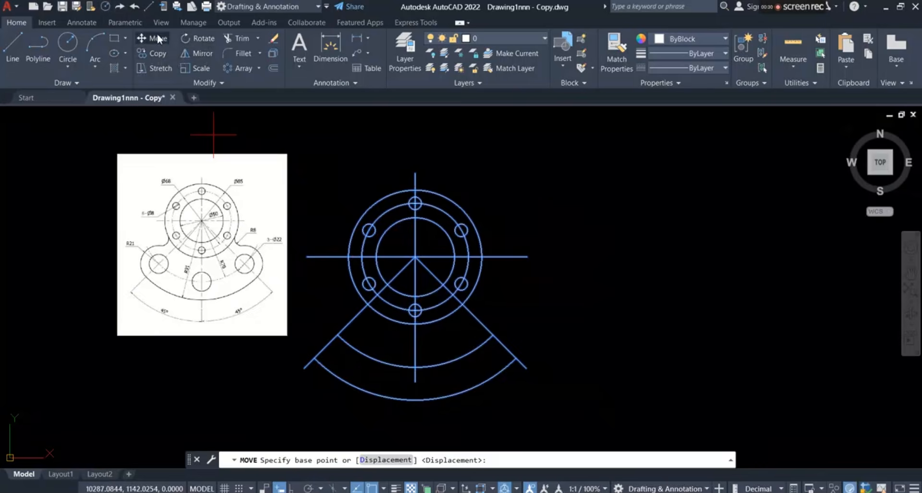
{"action": "left_click", "coordinate": [409, 285]}
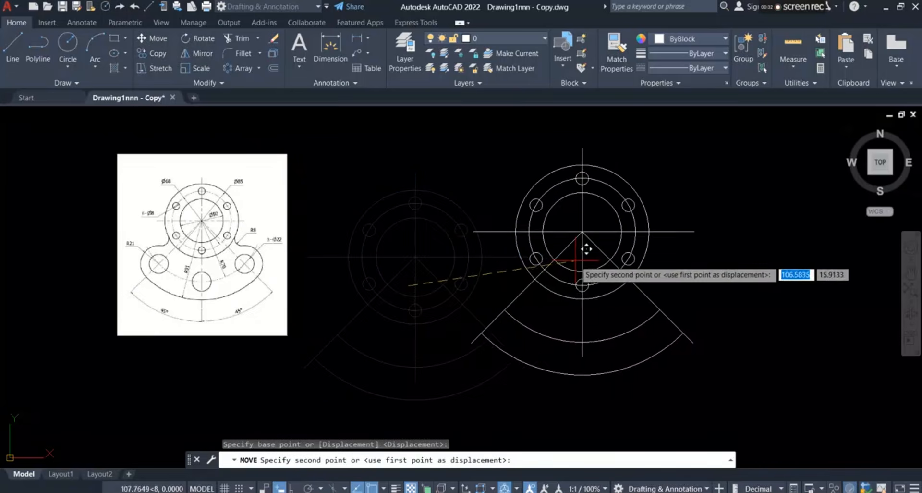
{"action": "left_click", "coordinate": [566, 247]}
Step: Examine the reference image for the hole diameter and outline radii of the lower lobe
{"action": "scroll", "coordinate": [176, 246], "scroll_direction": "up", "scroll_amount": 2}
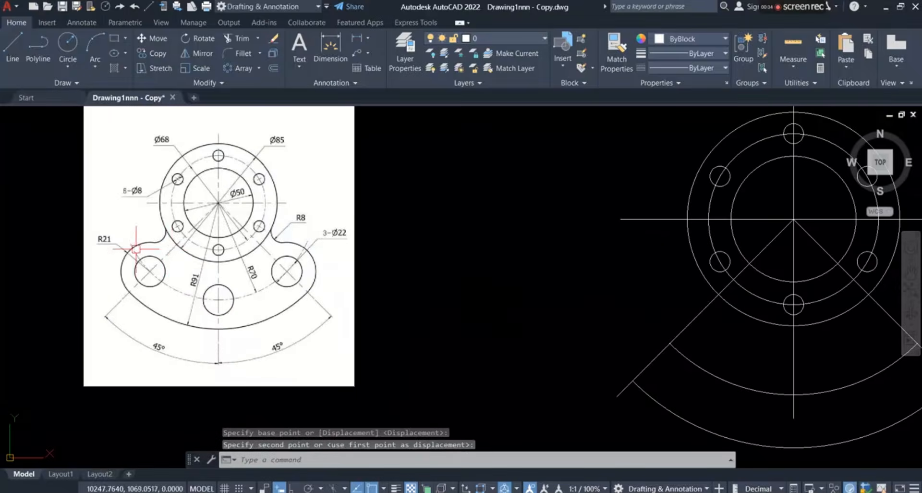
{"action": "scroll", "coordinate": [137, 249], "scroll_direction": "down", "scroll_amount": 2}
{"action": "scroll", "coordinate": [221, 247], "scroll_direction": "up", "scroll_amount": 2}
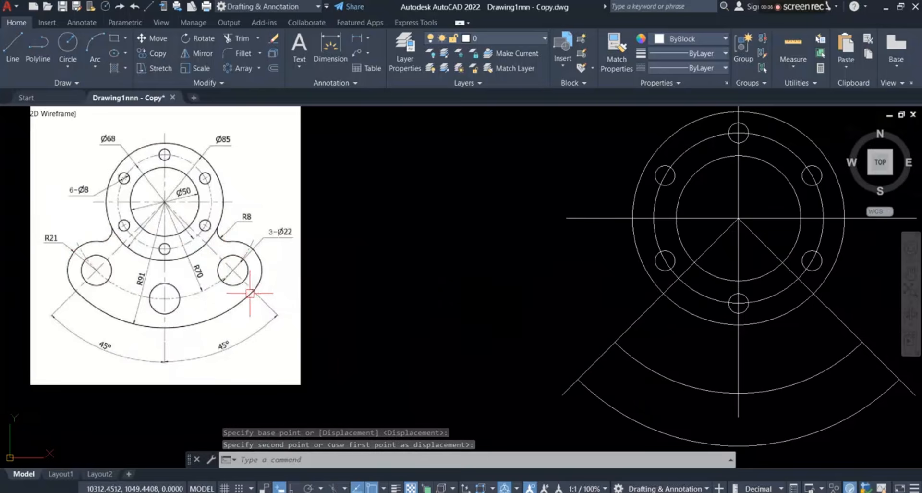
{"action": "scroll", "coordinate": [247, 289], "scroll_direction": "up", "scroll_amount": 4}
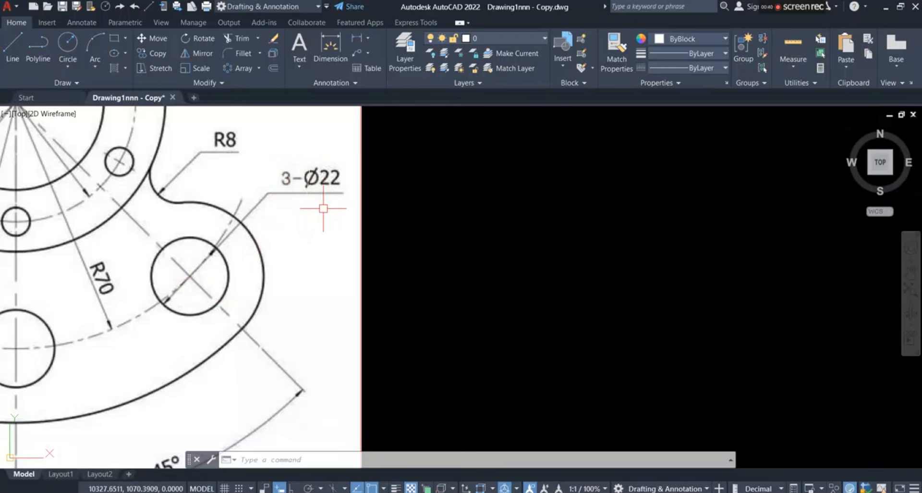
{"action": "scroll", "coordinate": [300, 182], "scroll_direction": "down", "scroll_amount": 2}
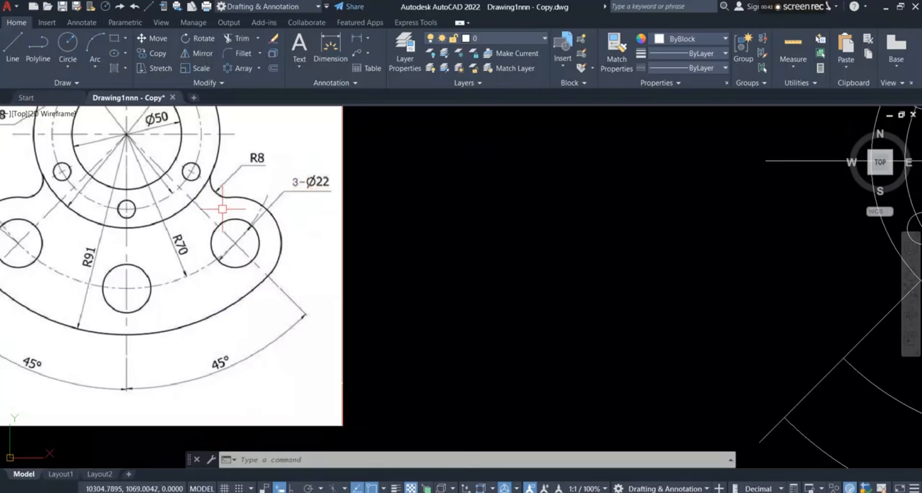
{"action": "scroll", "coordinate": [270, 212], "scroll_direction": "down", "scroll_amount": 2}
{"action": "scroll", "coordinate": [269, 212], "scroll_direction": "up", "scroll_amount": 3}
{"action": "scroll", "coordinate": [227, 202], "scroll_direction": "down", "scroll_amount": 3}
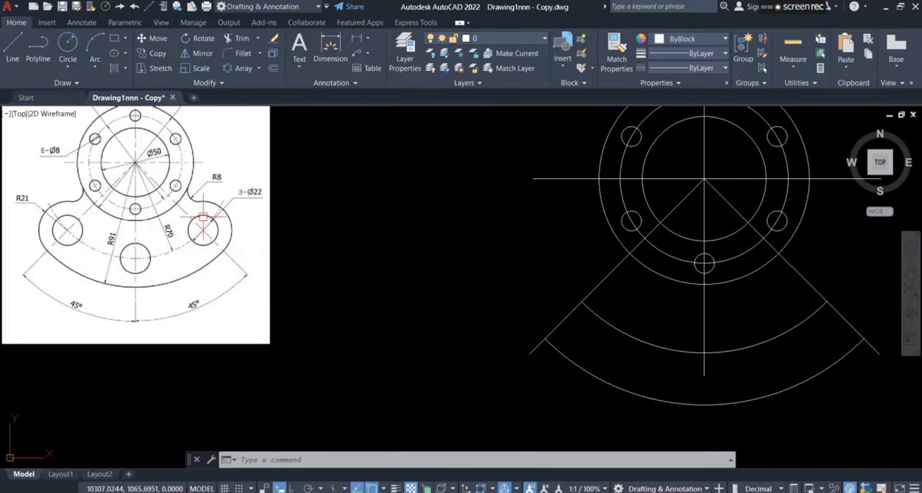
{"action": "scroll", "coordinate": [206, 218], "scroll_direction": "up", "scroll_amount": 4}
{"action": "scroll", "coordinate": [165, 238], "scroll_direction": "down", "scroll_amount": 4}
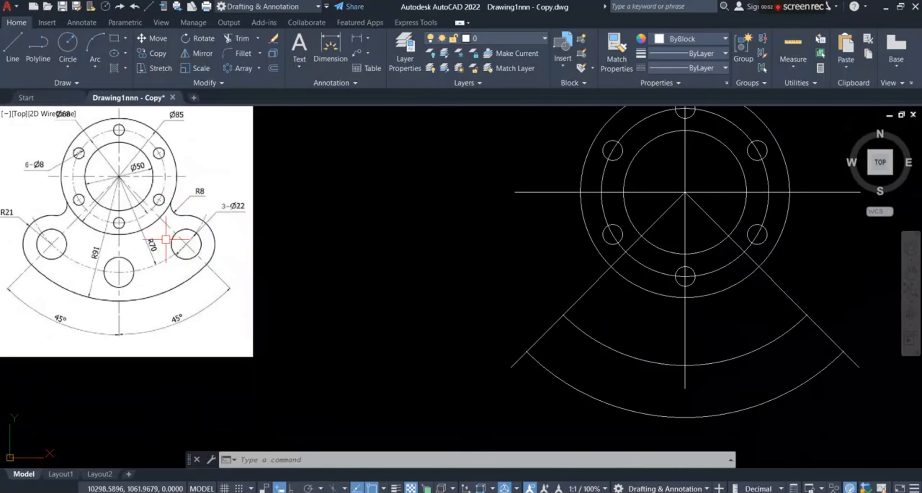
Step: Draw a 22-diameter circle centered where the R70 arc meets the right-hand 45-degree line
{"action": "left_click", "coordinate": [62, 67]}
{"action": "left_click", "coordinate": [99, 112]}
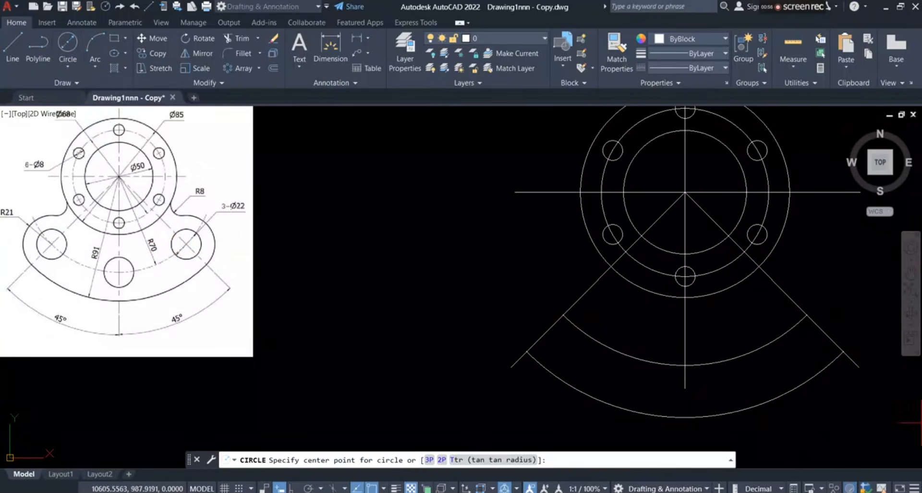
{"action": "scroll", "coordinate": [422, 304], "scroll_direction": "down", "scroll_amount": 2}
{"action": "scroll", "coordinate": [557, 321], "scroll_direction": "up", "scroll_amount": 5}
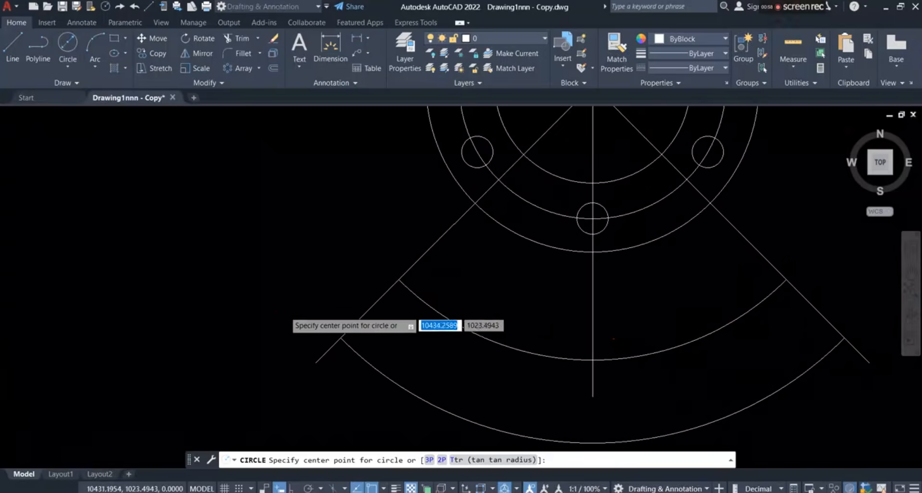
{"action": "scroll", "coordinate": [336, 332], "scroll_direction": "down", "scroll_amount": 3}
{"action": "scroll", "coordinate": [582, 311], "scroll_direction": "up", "scroll_amount": 3}
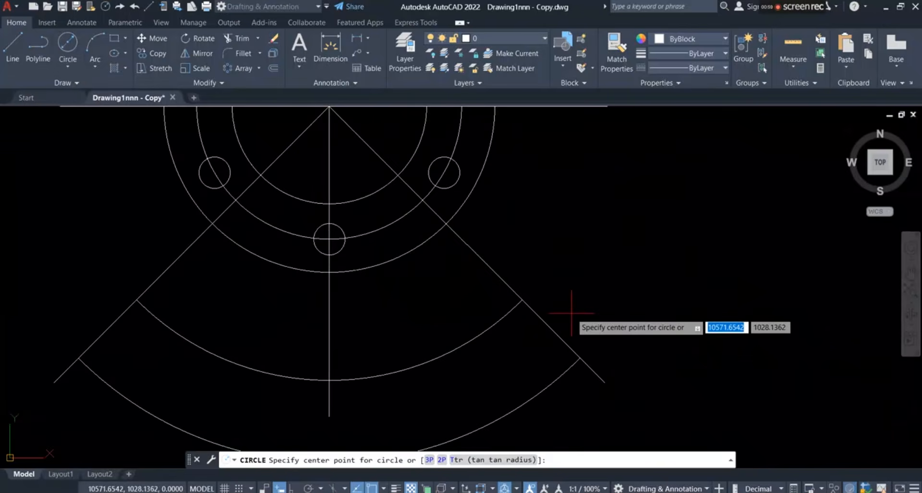
{"action": "left_click", "coordinate": [522, 299]}
{"action": "type", "text": "22"}
{"action": "key", "text": "Return"}
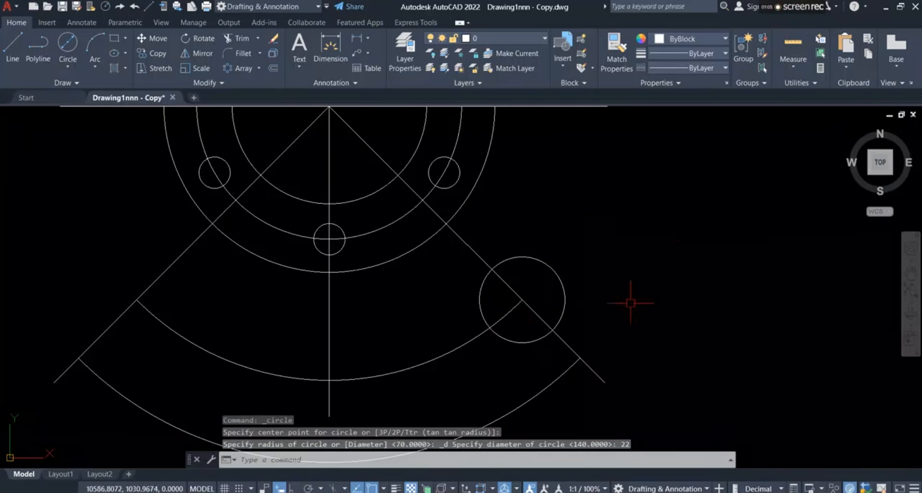
Step: Copy the 22-diameter circle by its center to the left end of the R70 arc
{"action": "scroll", "coordinate": [629, 300], "scroll_direction": "down", "scroll_amount": 2}
{"action": "left_click", "coordinate": [563, 275]}
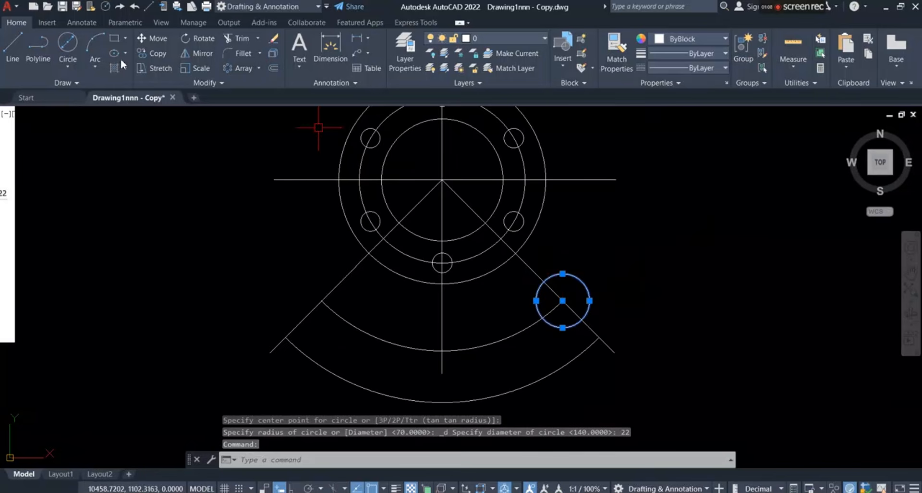
{"action": "left_click", "coordinate": [159, 53]}
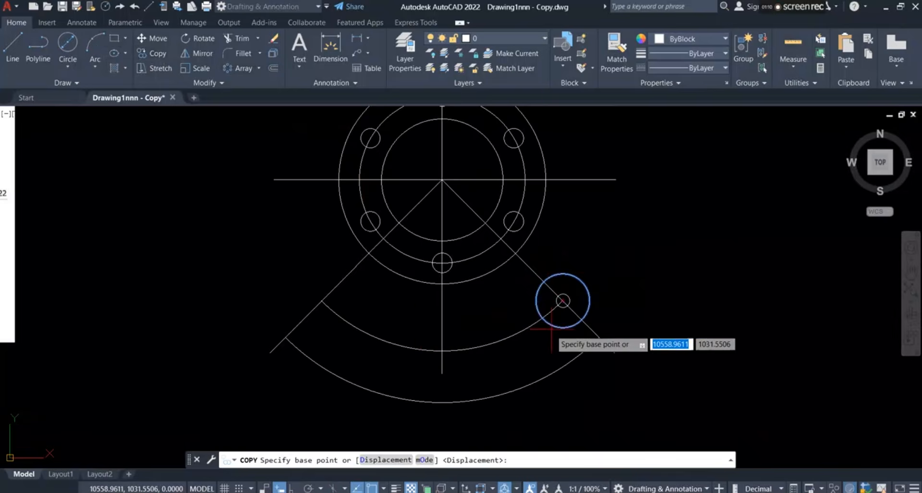
{"action": "left_click", "coordinate": [562, 301]}
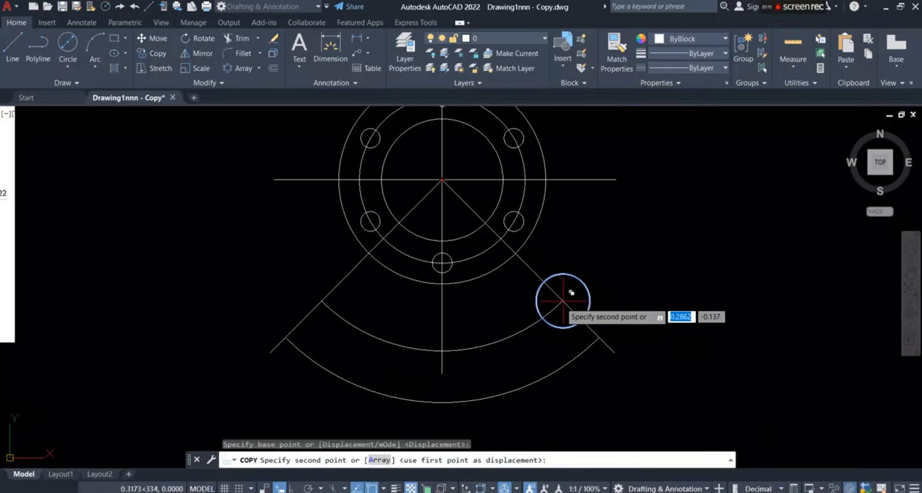
{"action": "left_click", "coordinate": [321, 300]}
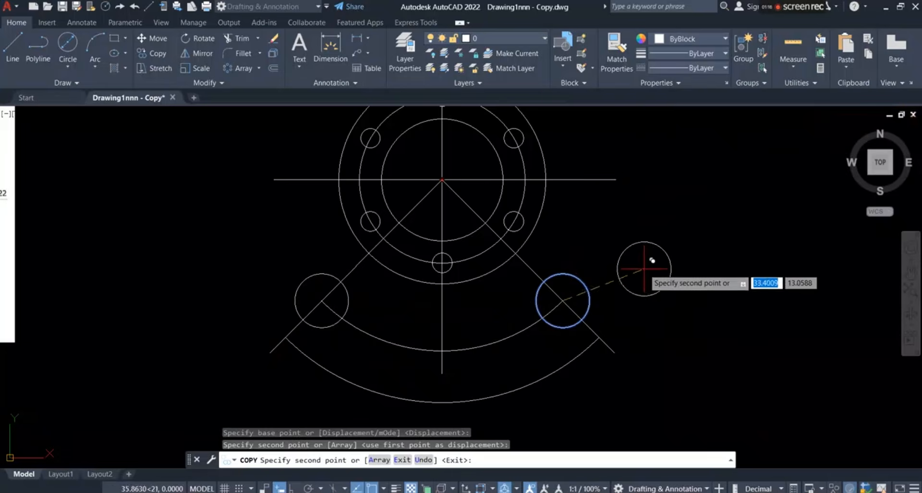
{"action": "right_click", "coordinate": [655, 229]}
{"action": "left_click", "coordinate": [682, 235]}
{"action": "scroll", "coordinate": [585, 366], "scroll_direction": "down", "scroll_amount": 2}
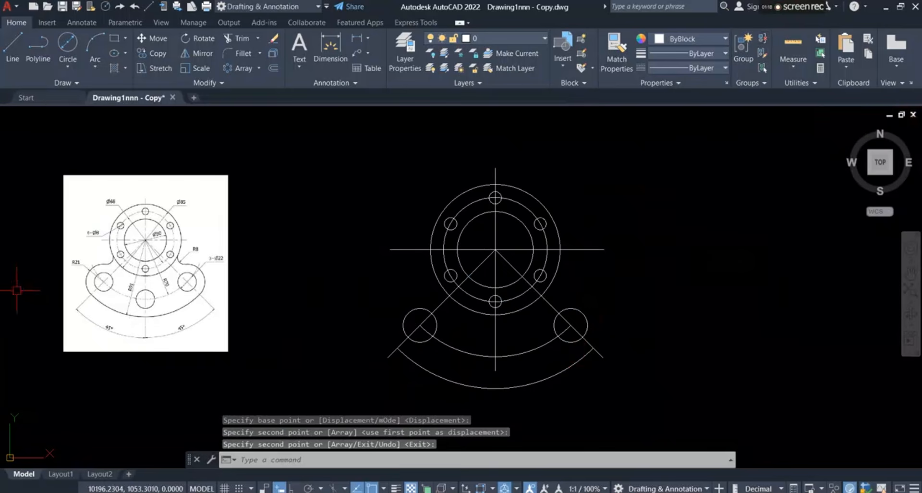
Step: Copy the right 22-diameter circle by its center to the intersection of the R70 arc and the vertical centerline
{"action": "scroll", "coordinate": [247, 319], "scroll_direction": "up", "scroll_amount": 2}
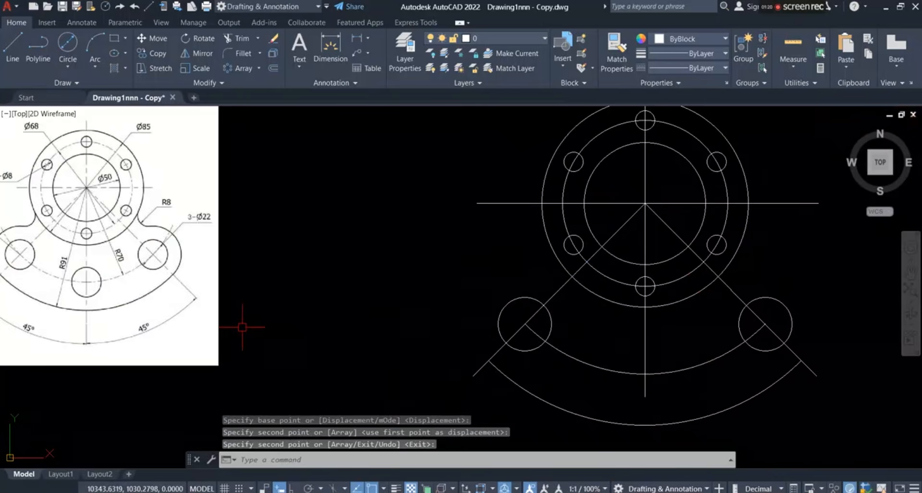
{"action": "left_click", "coordinate": [765, 298]}
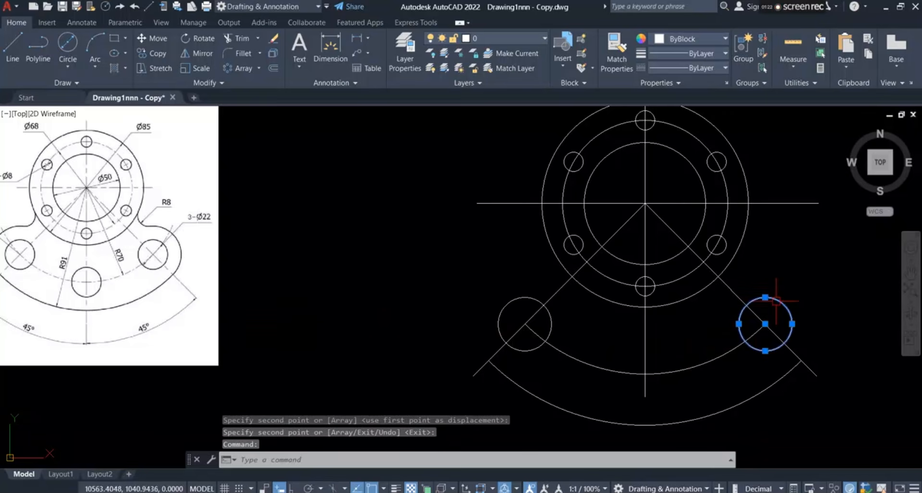
{"action": "left_click", "coordinate": [160, 56]}
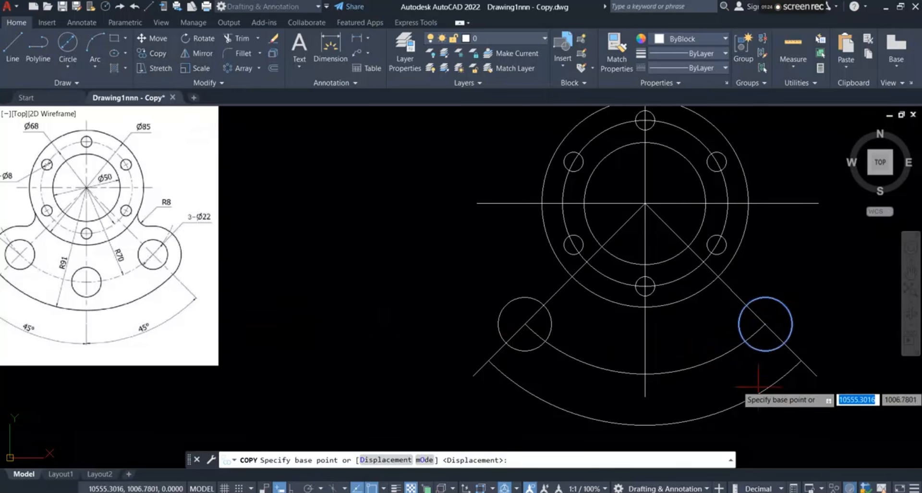
{"action": "left_click", "coordinate": [765, 324]}
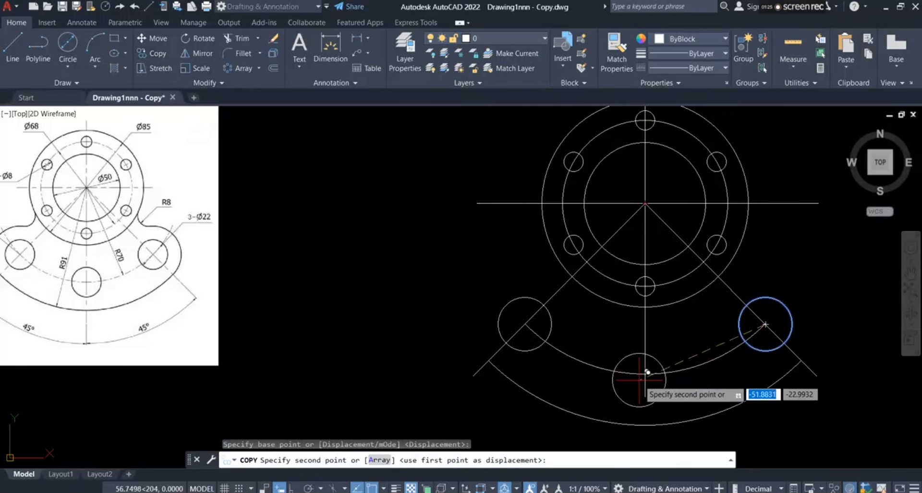
{"action": "left_click", "coordinate": [645, 371]}
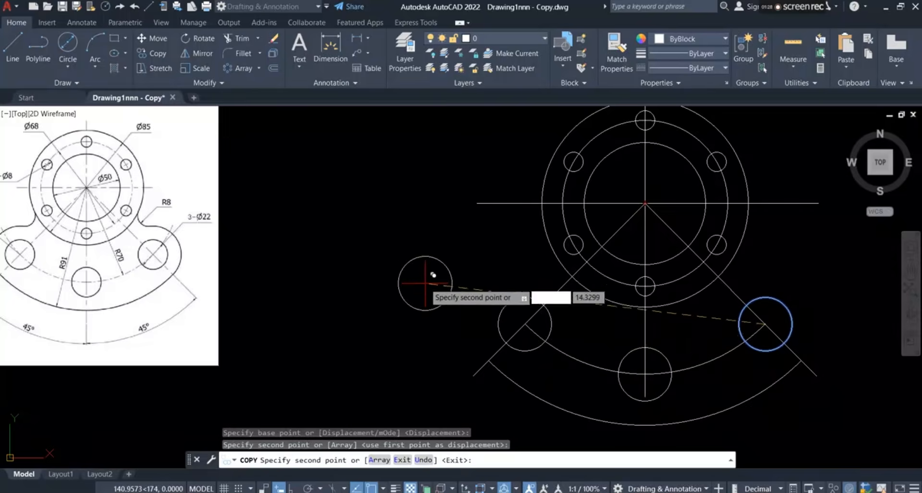
{"action": "right_click", "coordinate": [425, 251]}
{"action": "left_click", "coordinate": [449, 261]}
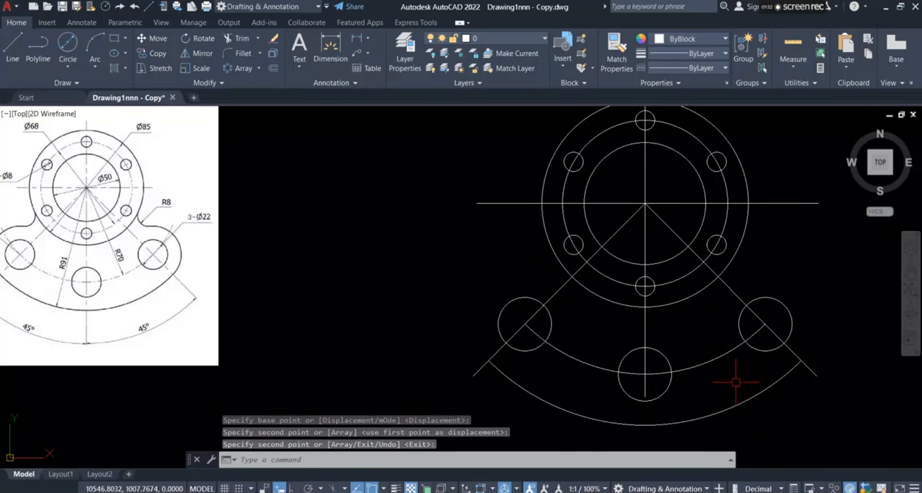
Step: Draw a circle with radius 21 concentric with the left 22-diameter hole, following the reference image
{"action": "scroll", "coordinate": [124, 253], "scroll_direction": "up", "scroll_amount": 4}
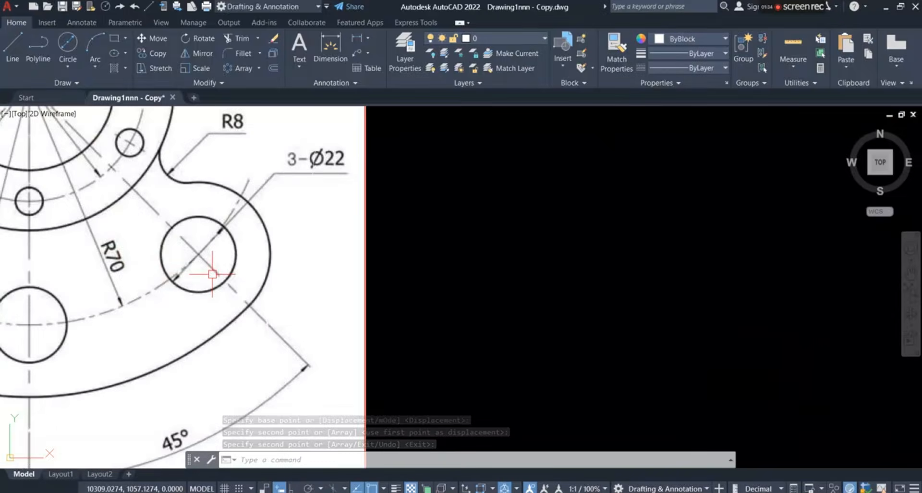
{"action": "scroll", "coordinate": [212, 274], "scroll_direction": "down", "scroll_amount": 4}
{"action": "scroll", "coordinate": [103, 269], "scroll_direction": "up", "scroll_amount": 4}
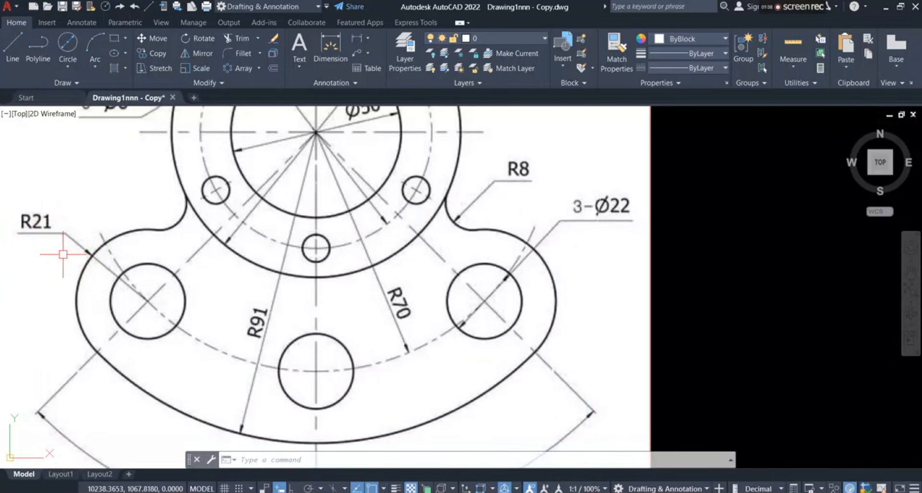
{"action": "scroll", "coordinate": [55, 248], "scroll_direction": "down", "scroll_amount": 4}
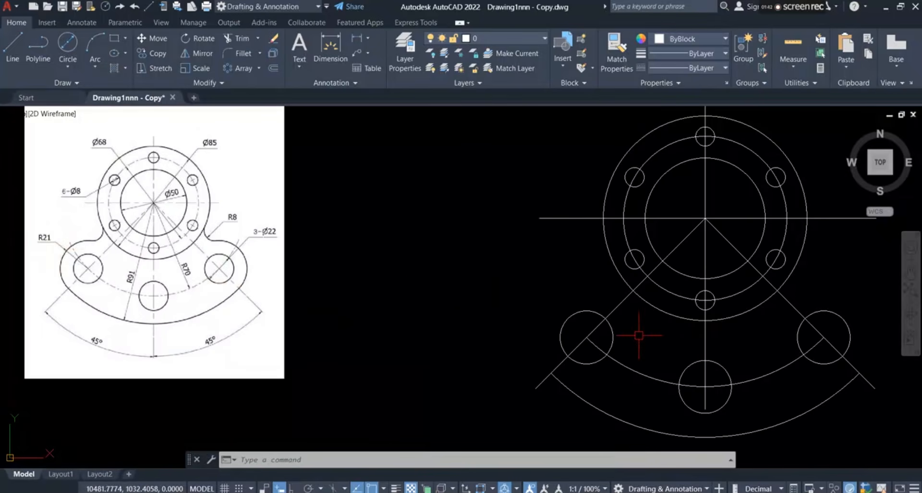
{"action": "left_click", "coordinate": [69, 67]}
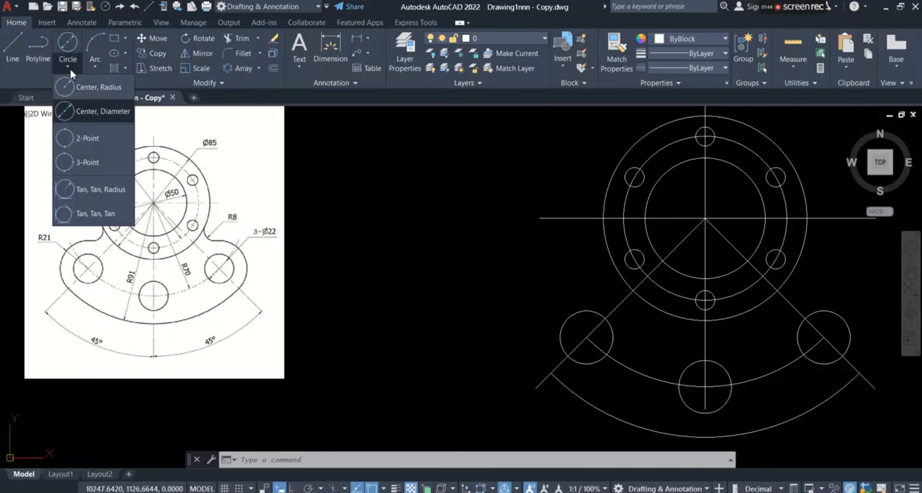
{"action": "left_click", "coordinate": [105, 88]}
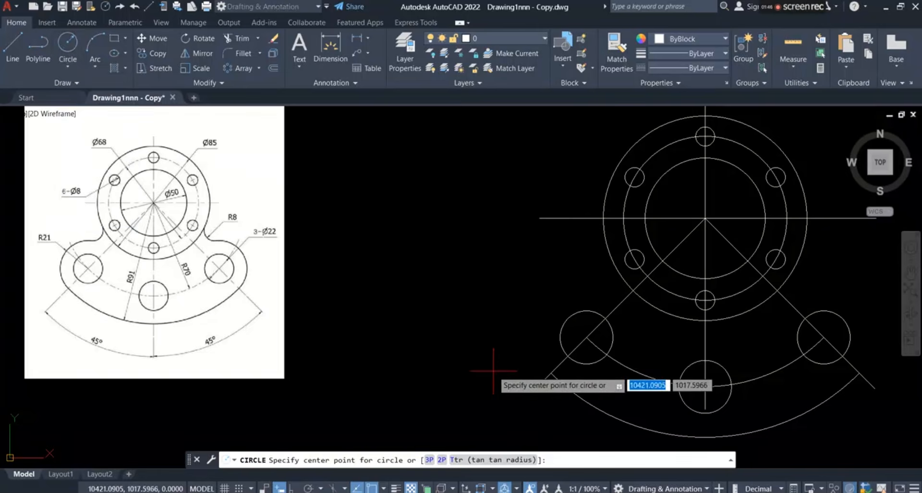
{"action": "left_click", "coordinate": [587, 337]}
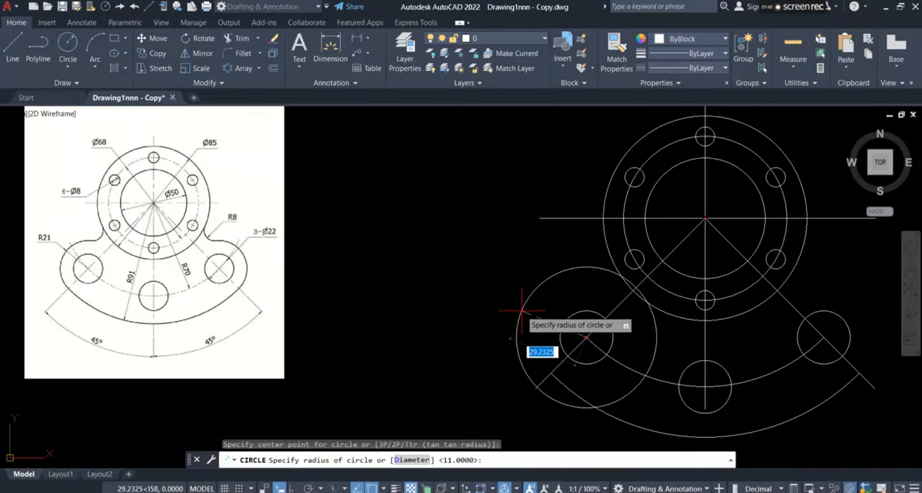
{"action": "type", "text": "21"}
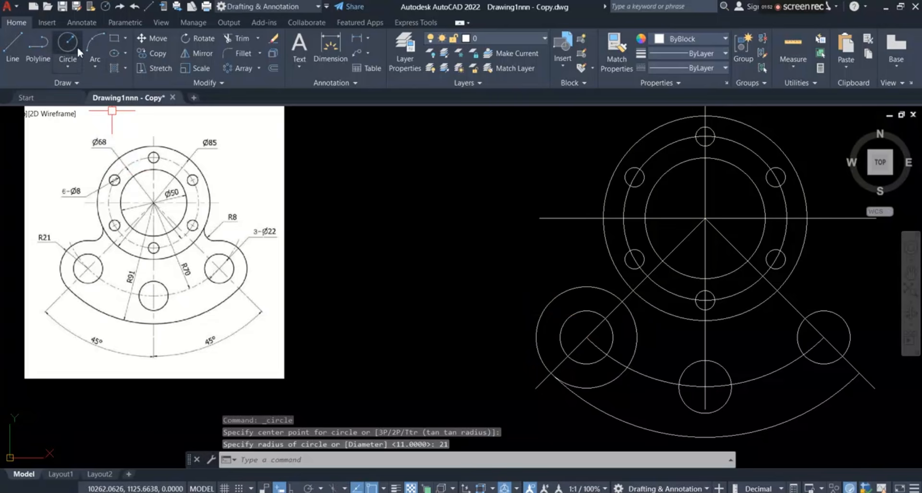
Step: Copy the radius 21 circle from the left hole's center to the right hole's center
{"action": "left_click", "coordinate": [159, 53]}
{"action": "left_click", "coordinate": [586, 286]}
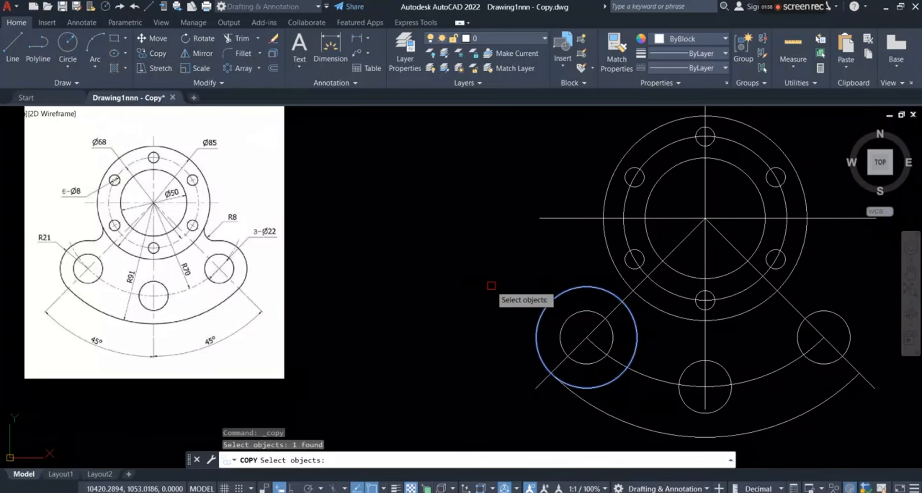
{"action": "key", "text": "Return"}
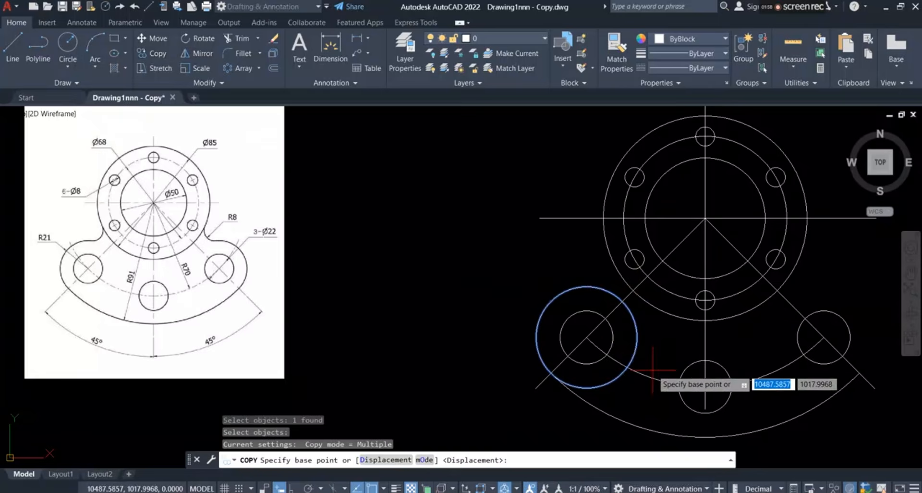
{"action": "left_click", "coordinate": [586, 337]}
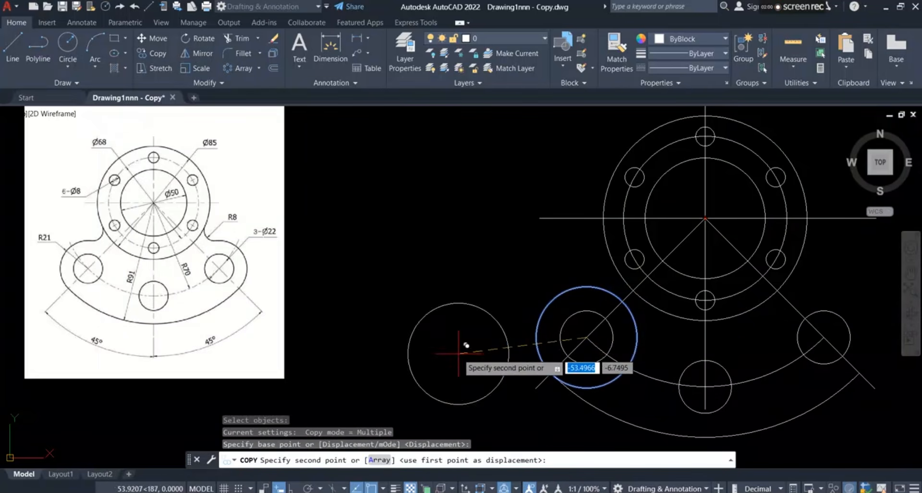
{"action": "left_click", "coordinate": [824, 336]}
{"action": "right_click", "coordinate": [450, 234]}
{"action": "left_click", "coordinate": [471, 241]}
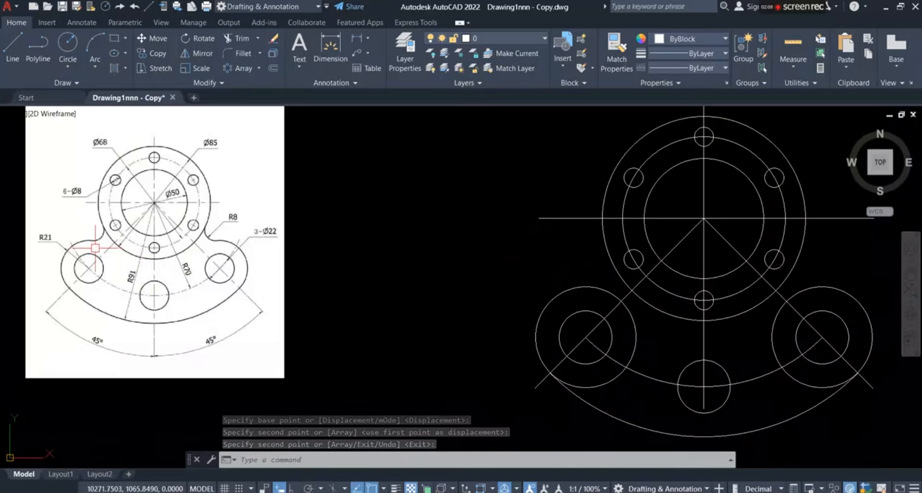
Step: Check the fillet in the reference image and fillet the flange's outer circle to the top of the right R21 circle
{"action": "scroll", "coordinate": [76, 221], "scroll_direction": "up", "scroll_amount": 2}
{"action": "scroll", "coordinate": [334, 264], "scroll_direction": "up", "scroll_amount": 3}
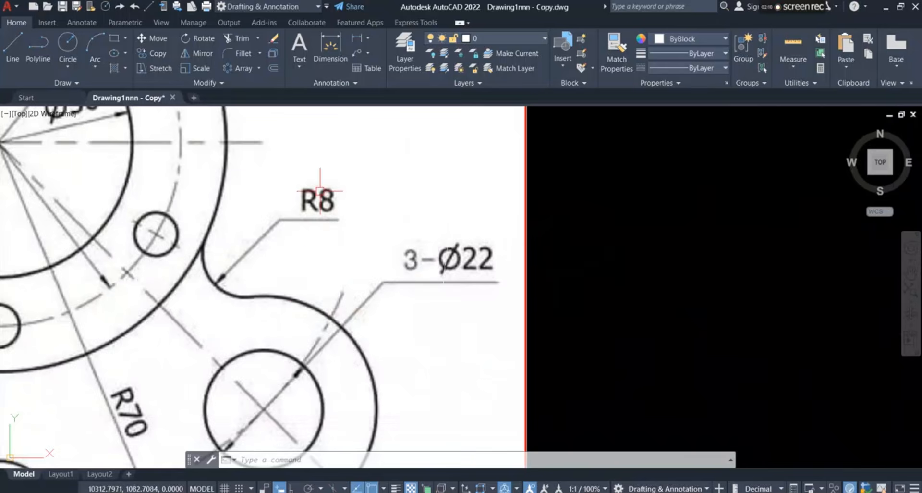
{"action": "scroll", "coordinate": [303, 222], "scroll_direction": "down", "scroll_amount": 3}
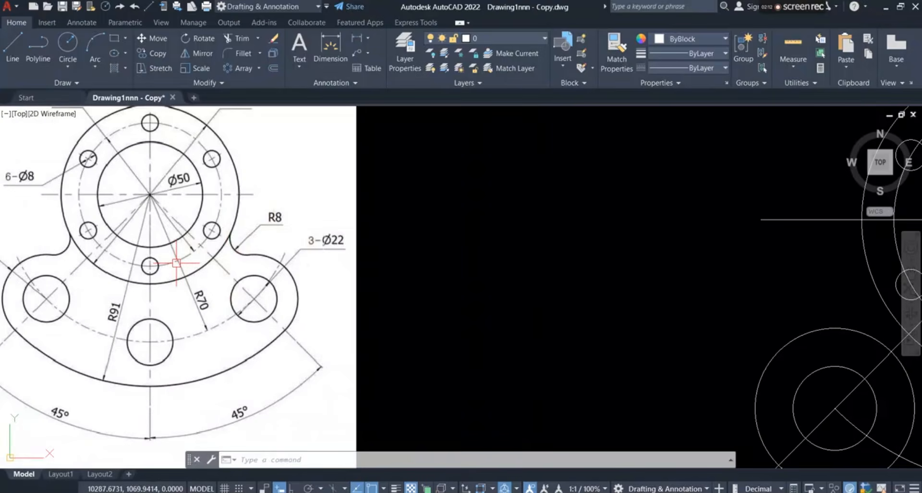
{"action": "scroll", "coordinate": [149, 266], "scroll_direction": "down", "scroll_amount": 2}
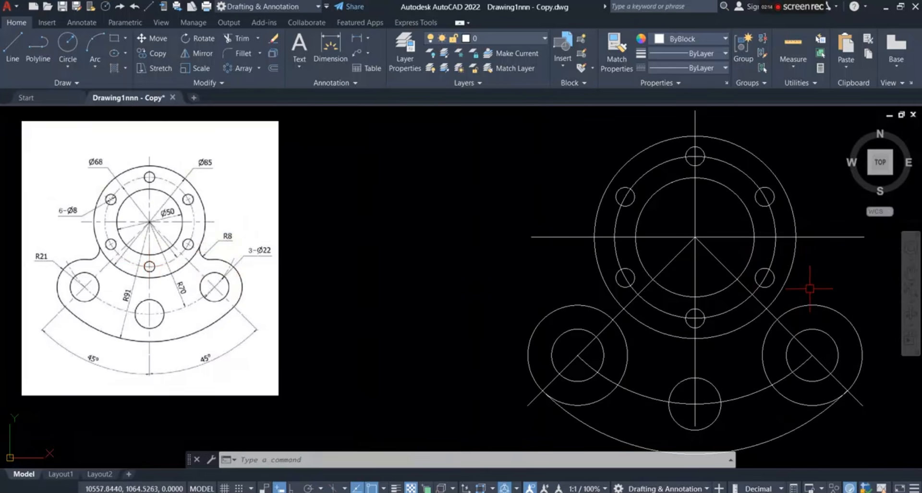
{"action": "scroll", "coordinate": [220, 240], "scroll_direction": "up", "scroll_amount": 3}
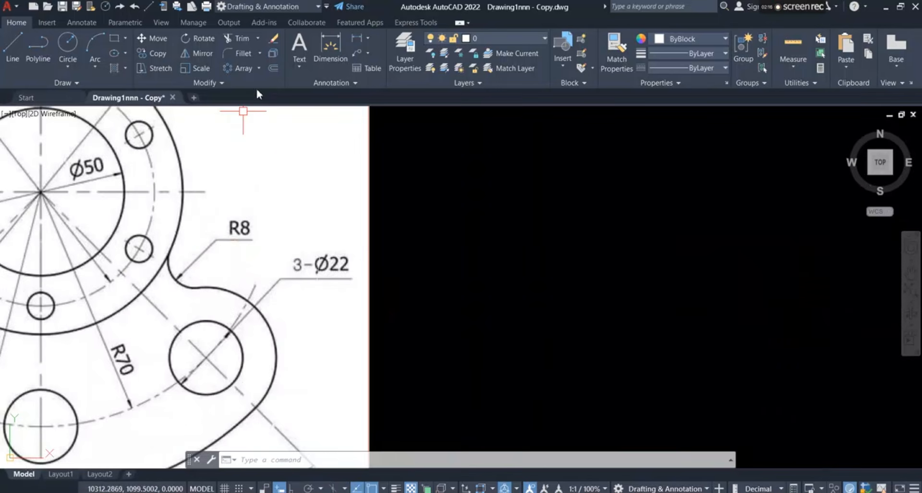
{"action": "left_click", "coordinate": [260, 53]}
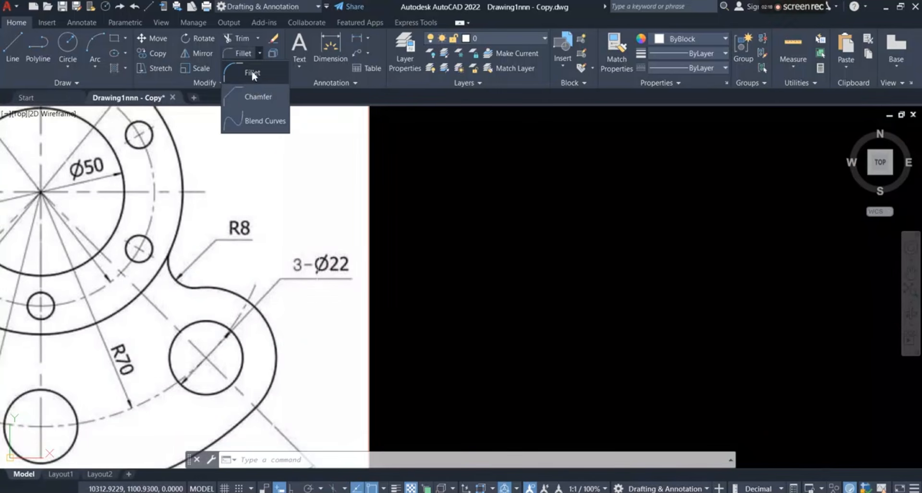
{"action": "left_click", "coordinate": [253, 71]}
{"action": "scroll", "coordinate": [149, 237], "scroll_direction": "down", "scroll_amount": 5}
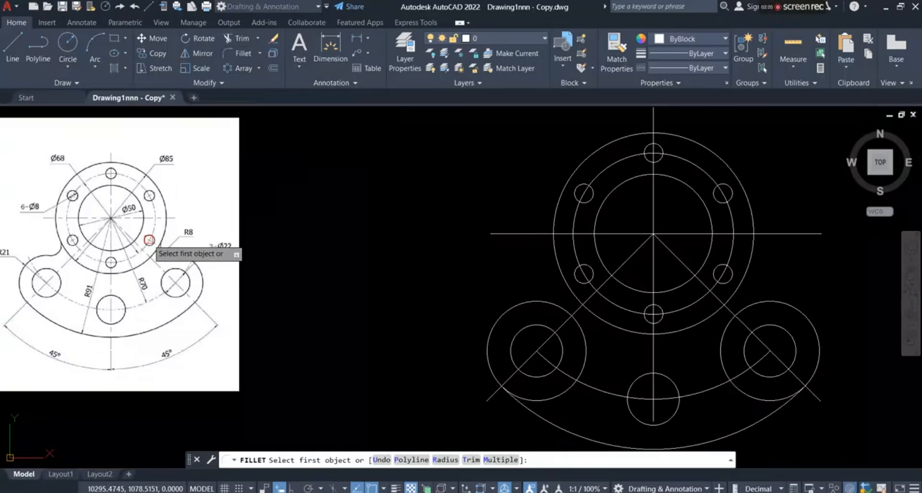
{"action": "scroll", "coordinate": [542, 252], "scroll_direction": "up", "scroll_amount": 5}
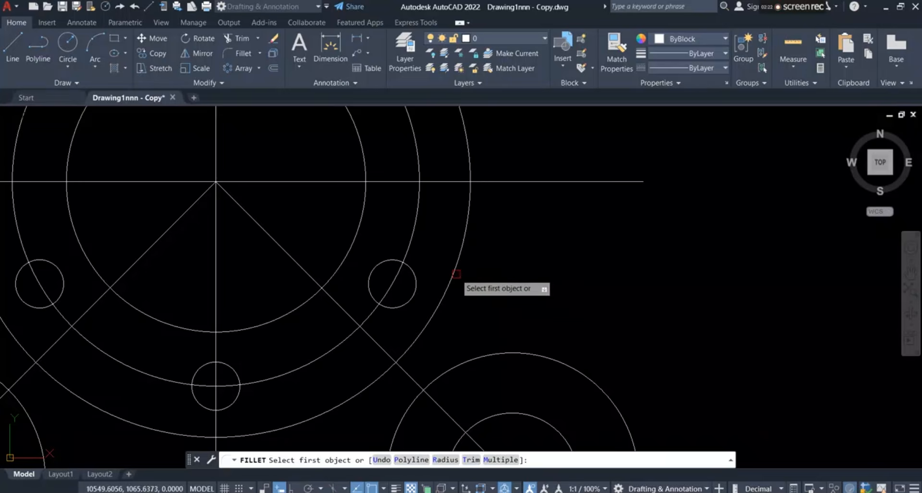
{"action": "left_click", "coordinate": [449, 293]}
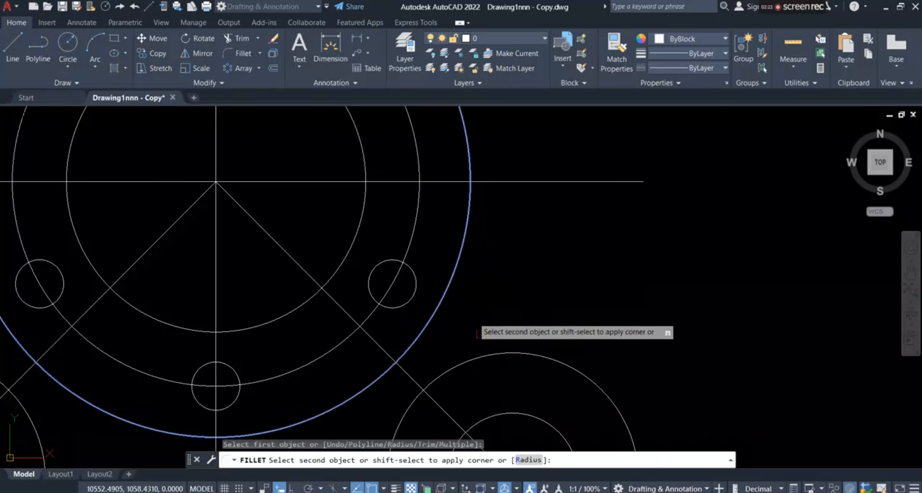
{"action": "left_click", "coordinate": [502, 349]}
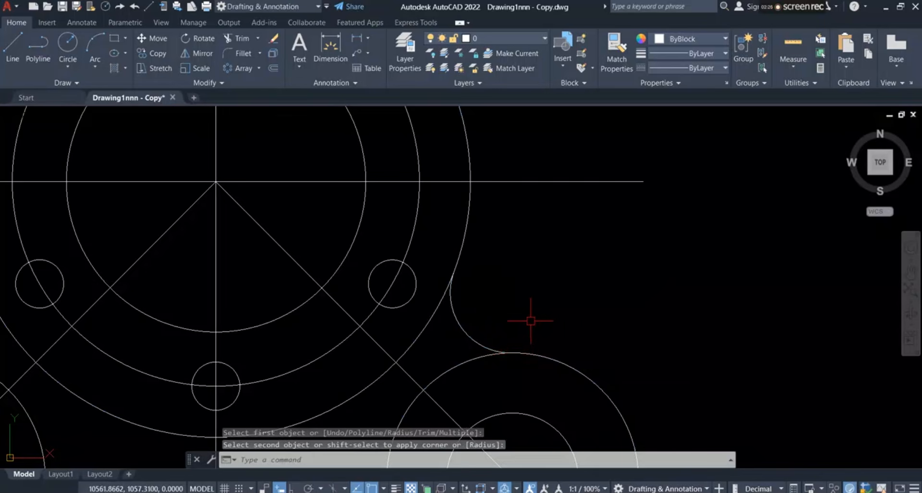
Step: Erase the fillet arc between the flange's outer circle and the right R21 circle
{"action": "scroll", "coordinate": [531, 321], "scroll_direction": "down", "scroll_amount": 2}
{"action": "left_click", "coordinate": [490, 325]}
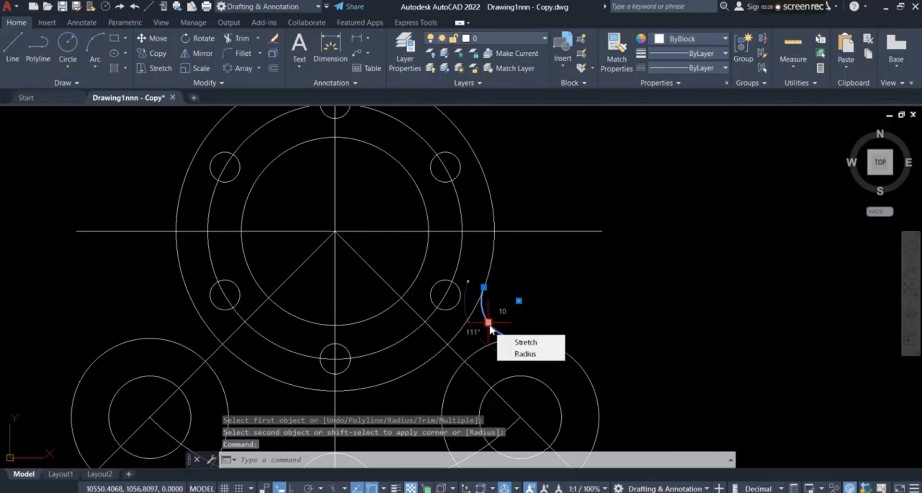
{"action": "left_click", "coordinate": [272, 38]}
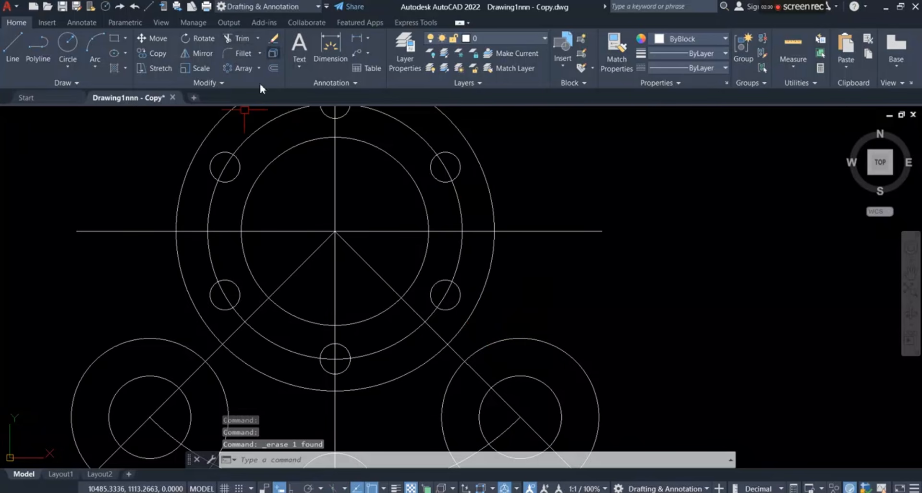
Step: Fillet the top of the right R21 circle to the flange's outer circle with radius 8, as in the reference image
{"action": "left_click", "coordinate": [238, 53]}
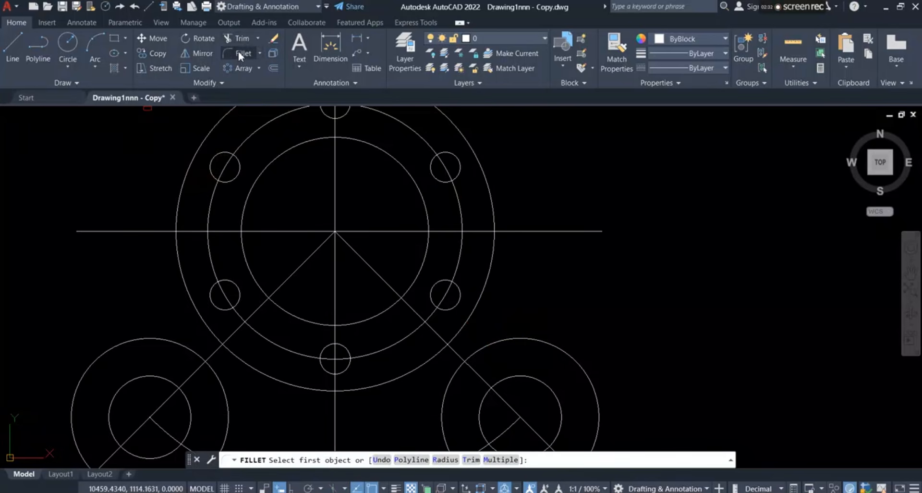
{"action": "left_click", "coordinate": [446, 459]}
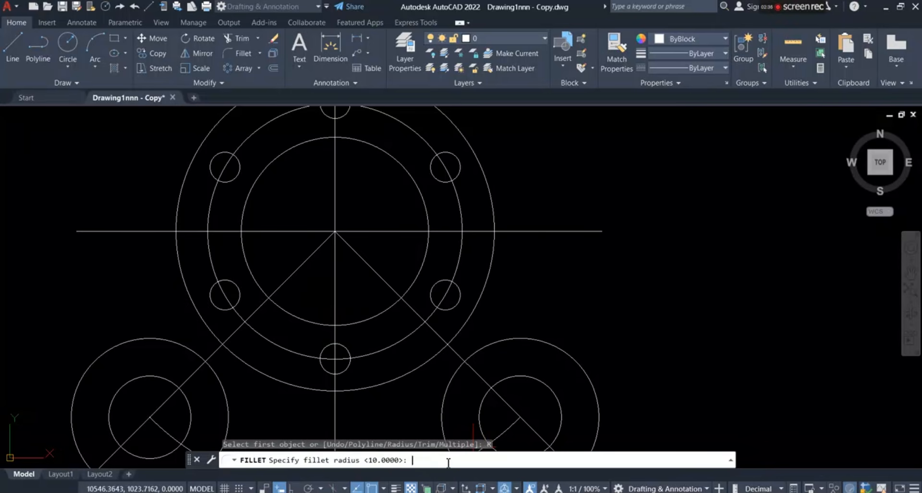
{"action": "key", "text": "Return"}
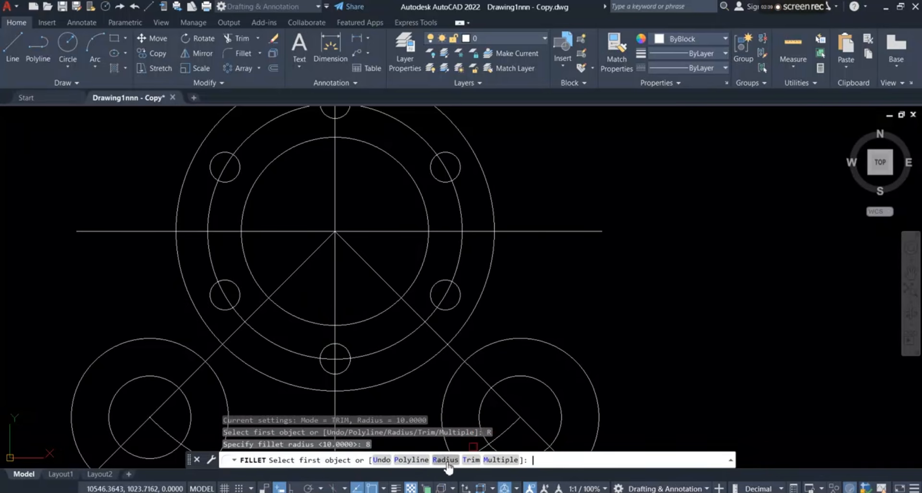
{"action": "scroll", "coordinate": [476, 302], "scroll_direction": "down", "scroll_amount": 3}
{"action": "scroll", "coordinate": [96, 279], "scroll_direction": "up", "scroll_amount": 6}
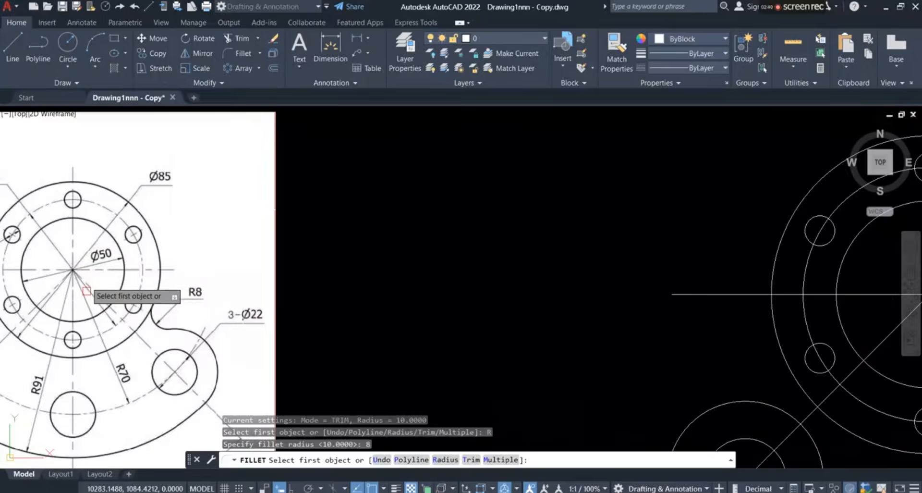
{"action": "scroll", "coordinate": [515, 340], "scroll_direction": "down", "scroll_amount": 3}
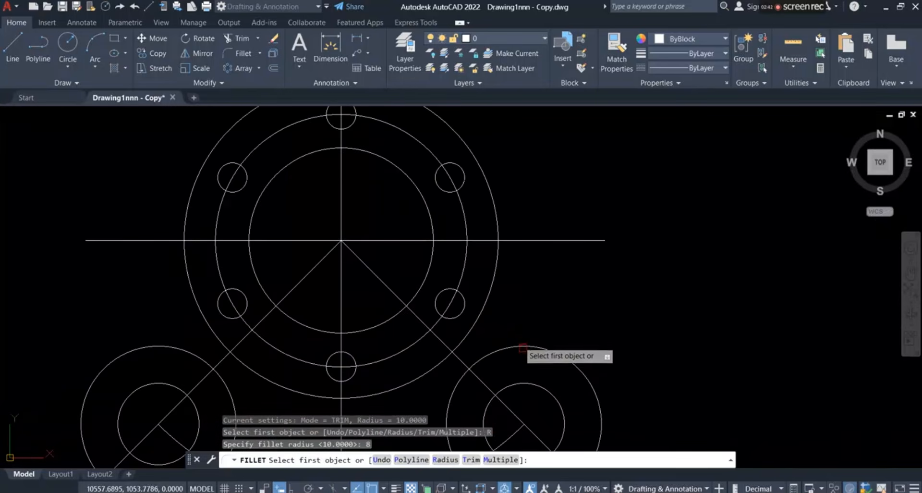
{"action": "scroll", "coordinate": [524, 346], "scroll_direction": "up", "scroll_amount": 3}
{"action": "left_click", "coordinate": [522, 340]}
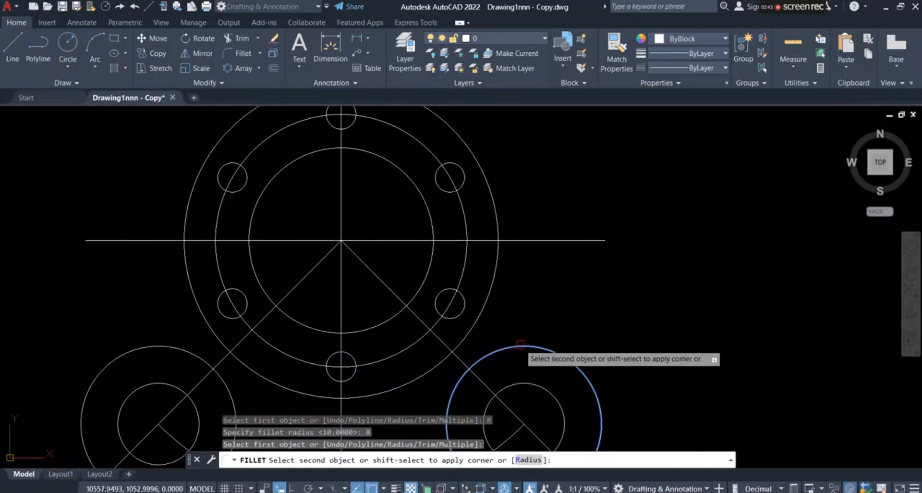
{"action": "left_click", "coordinate": [491, 303]}
Step: Fillet the top of the left R21 circle to the flange's outer circle with the same radius of 8
{"action": "key", "text": "Return"}
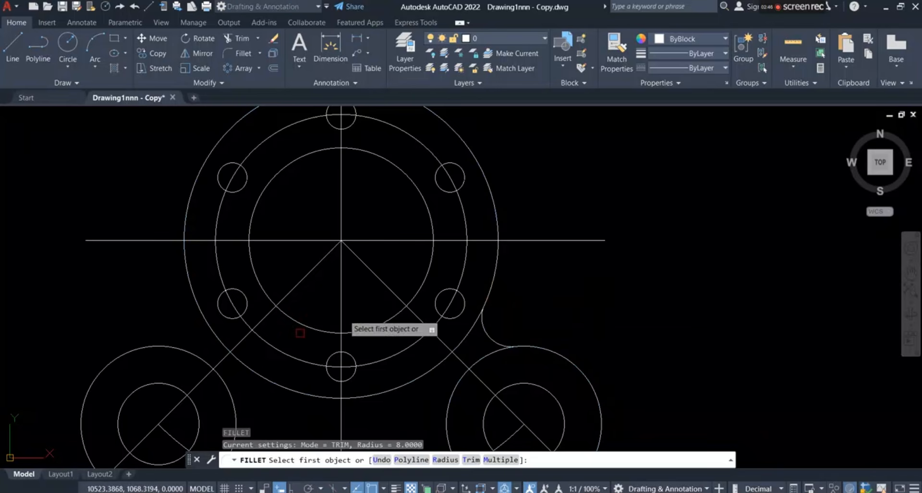
{"action": "left_click", "coordinate": [160, 346]}
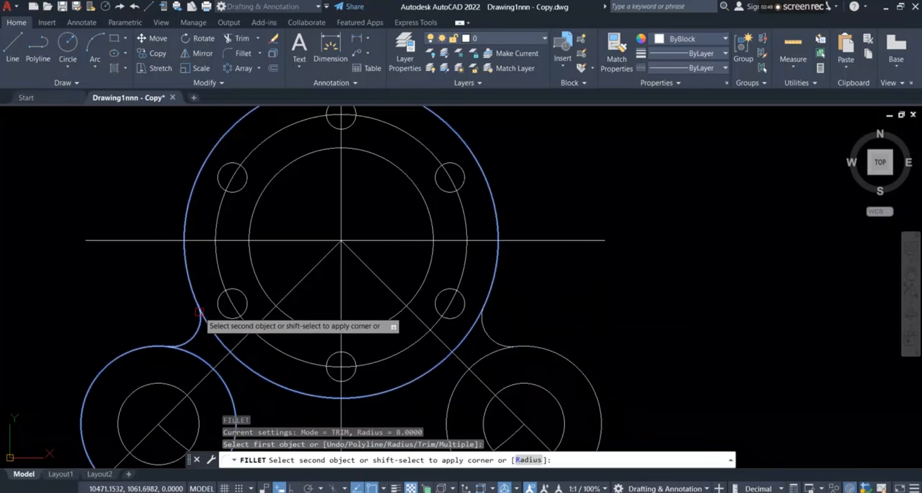
{"action": "left_click", "coordinate": [205, 322]}
Step: Compare the drawing with the reference image and trim away the inner side of the left R21 circle between its diagonal-line intersections
{"action": "scroll", "coordinate": [370, 299], "scroll_direction": "down", "scroll_amount": 4}
{"action": "scroll", "coordinate": [339, 359], "scroll_direction": "up", "scroll_amount": 2}
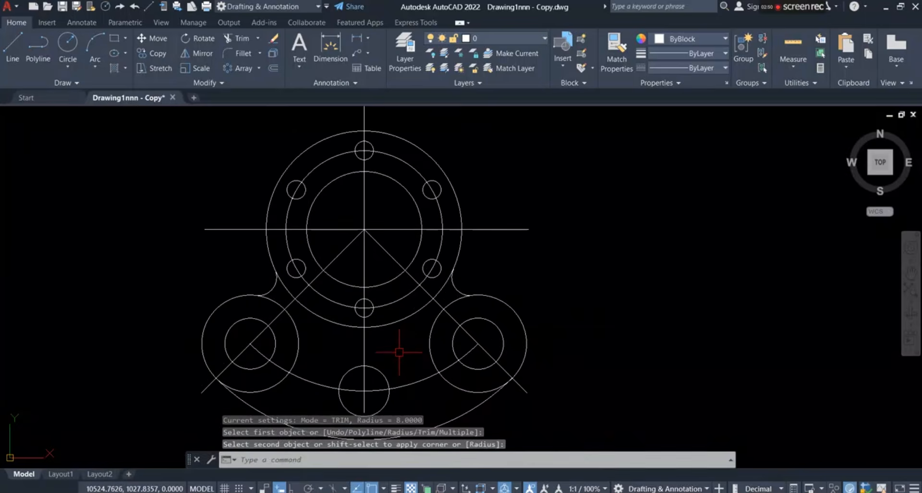
{"action": "scroll", "coordinate": [403, 352], "scroll_direction": "down", "scroll_amount": 2}
{"action": "scroll", "coordinate": [27, 303], "scroll_direction": "up", "scroll_amount": 4}
{"action": "scroll", "coordinate": [169, 262], "scroll_direction": "down", "scroll_amount": 4}
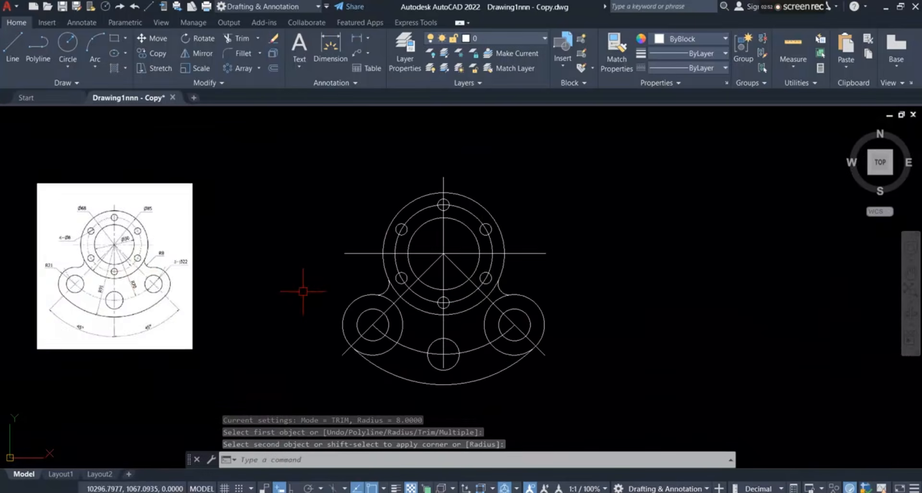
{"action": "scroll", "coordinate": [461, 300], "scroll_direction": "up", "scroll_amount": 3}
{"action": "scroll", "coordinate": [476, 216], "scroll_direction": "down", "scroll_amount": 2}
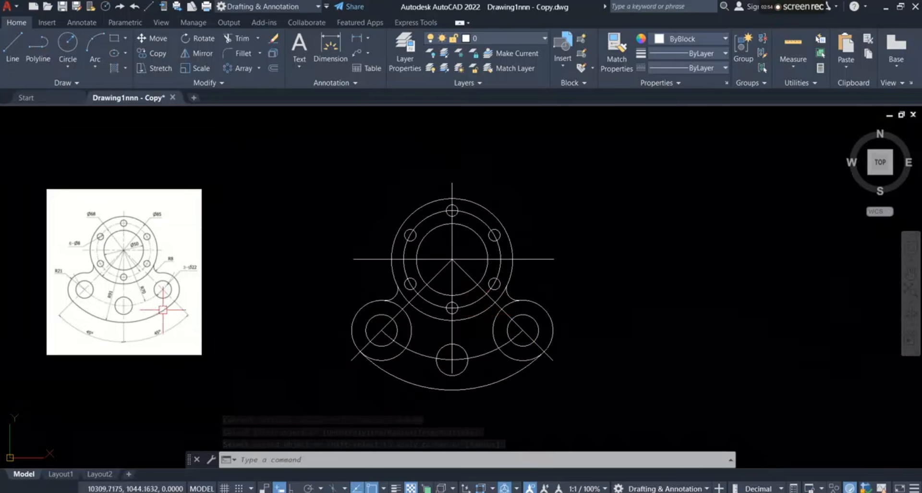
{"action": "scroll", "coordinate": [139, 281], "scroll_direction": "up", "scroll_amount": 2}
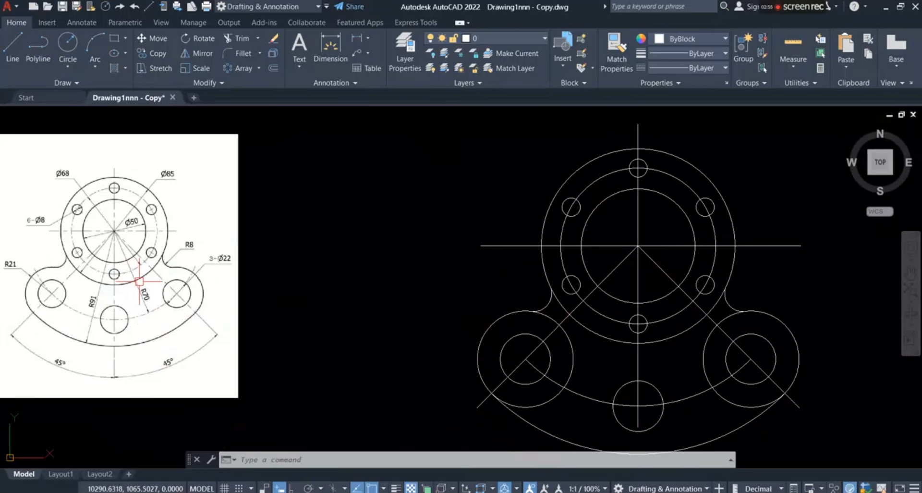
{"action": "left_click", "coordinate": [243, 39]}
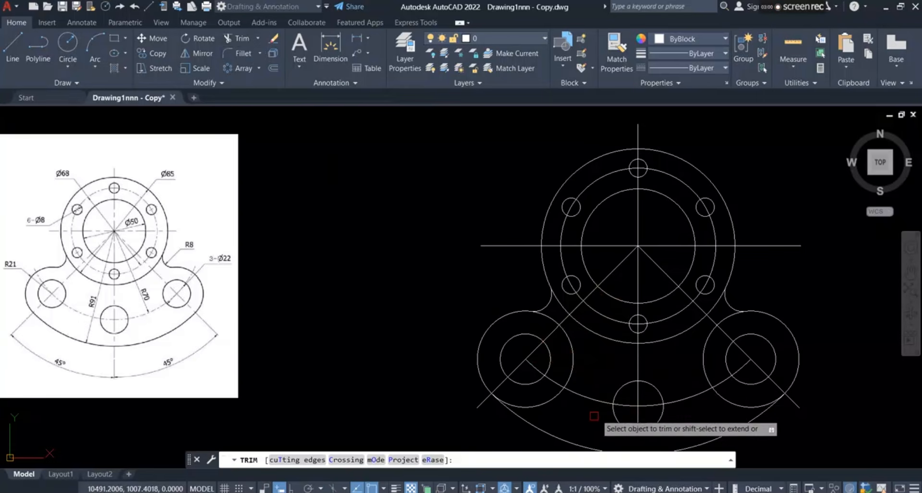
{"action": "left_click", "coordinate": [574, 360]}
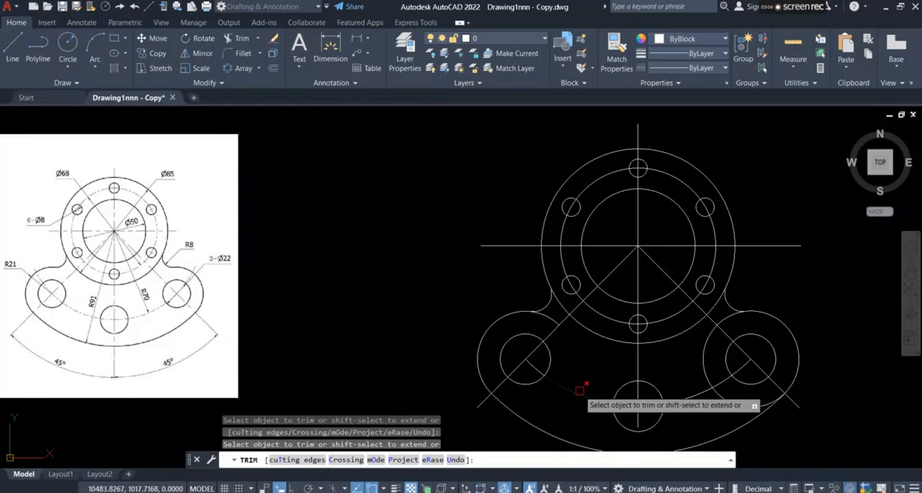
Step: Trim away the inner lower part of the right R21 circle, matching the lobe outline in the reference image
{"action": "scroll", "coordinate": [545, 345], "scroll_direction": "up", "scroll_amount": 4}
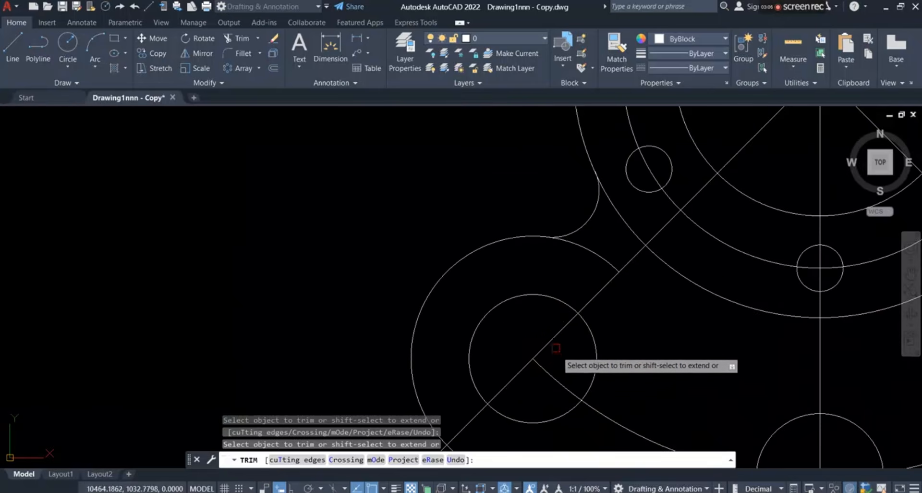
{"action": "scroll", "coordinate": [527, 335], "scroll_direction": "down", "scroll_amount": 4}
{"action": "scroll", "coordinate": [568, 368], "scroll_direction": "up", "scroll_amount": 4}
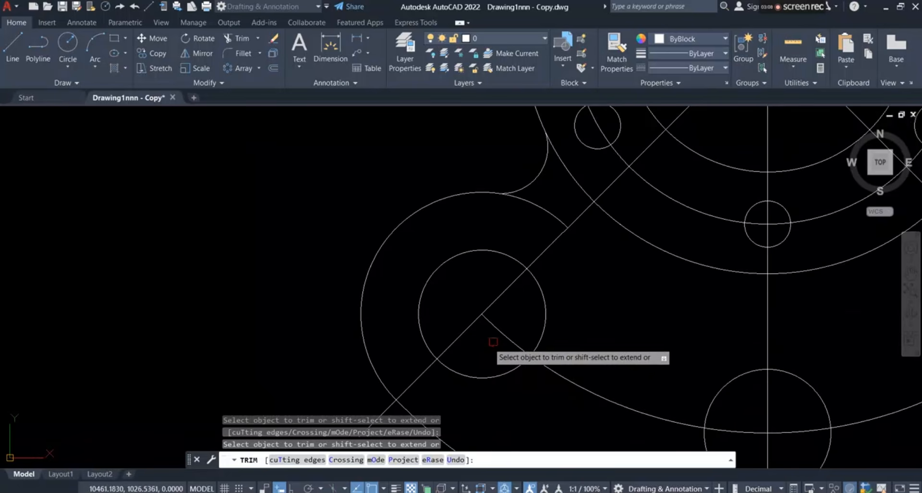
{"action": "scroll", "coordinate": [487, 341], "scroll_direction": "down", "scroll_amount": 4}
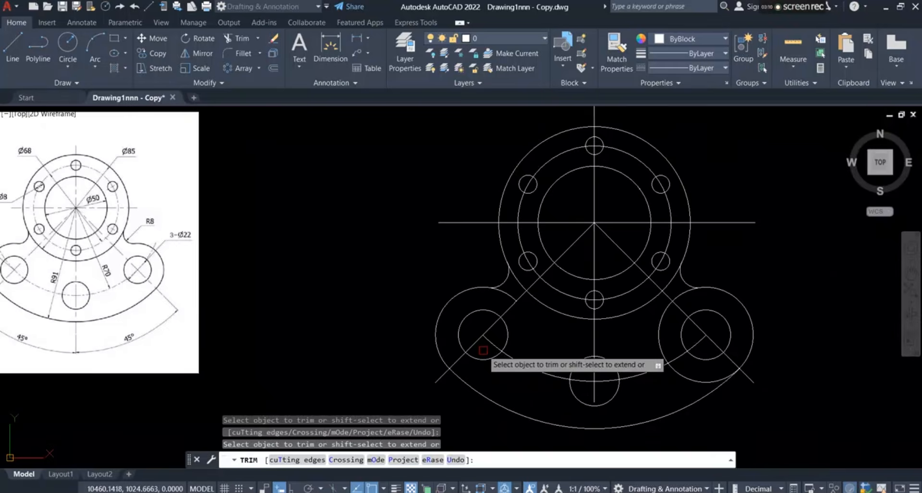
{"action": "scroll", "coordinate": [456, 369], "scroll_direction": "down", "scroll_amount": 2}
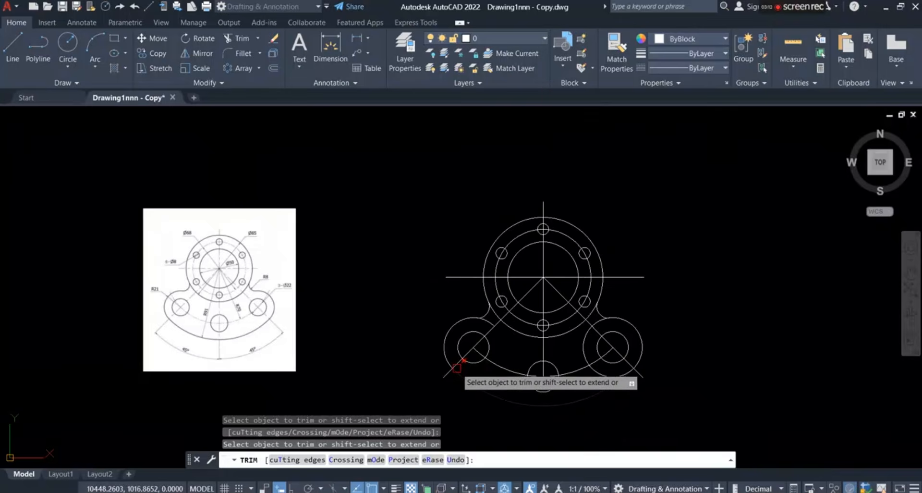
{"action": "scroll", "coordinate": [457, 368], "scroll_direction": "up", "scroll_amount": 4}
{"action": "scroll", "coordinate": [437, 362], "scroll_direction": "down", "scroll_amount": 2}
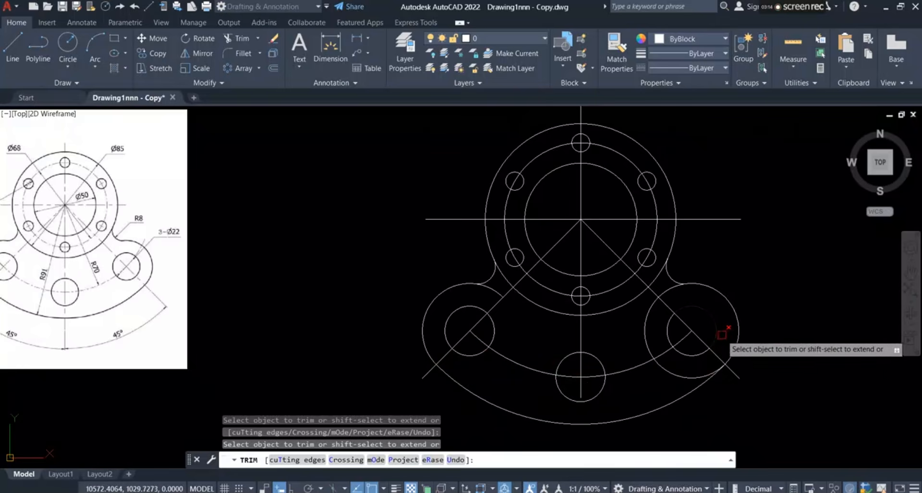
{"action": "left_click", "coordinate": [696, 379]}
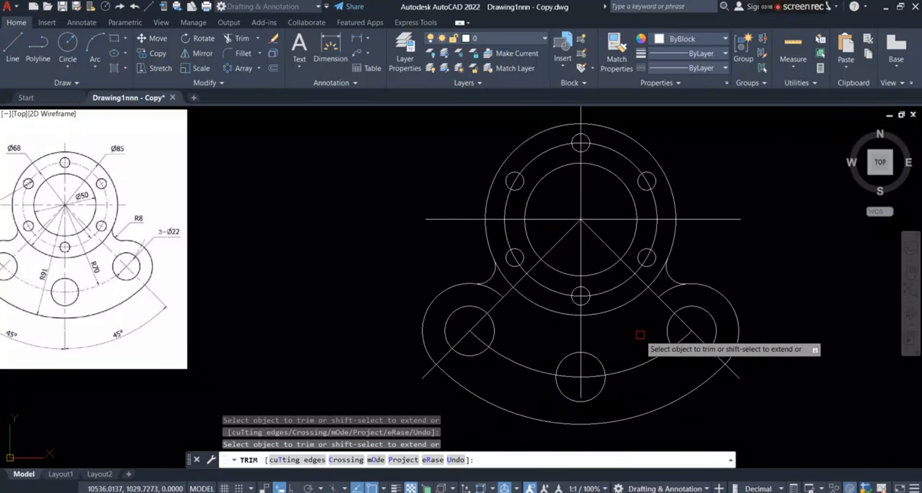
Step: Trim the leftover R21 arc pieces between the R8 fillets and the diagonal lines on both sides, and finish trimming
{"action": "scroll", "coordinate": [673, 288], "scroll_direction": "up", "scroll_amount": 4}
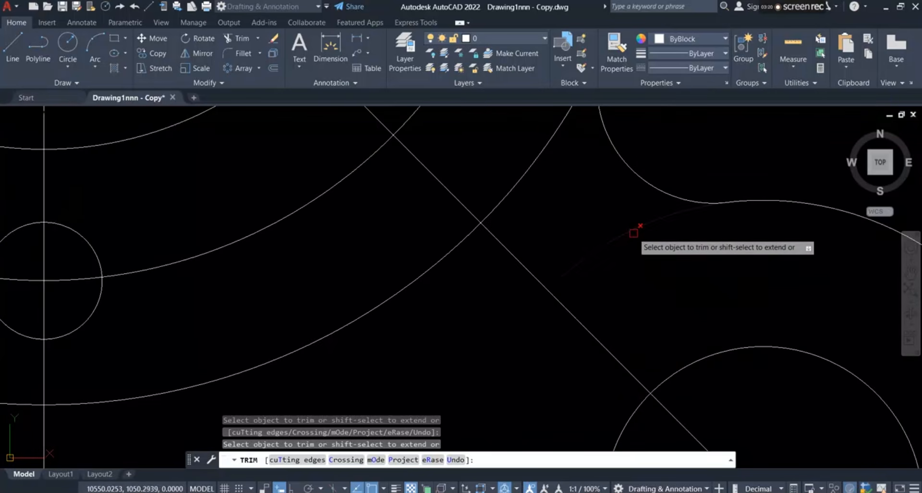
{"action": "scroll", "coordinate": [673, 270], "scroll_direction": "down", "scroll_amount": 4}
{"action": "scroll", "coordinate": [500, 274], "scroll_direction": "up", "scroll_amount": 4}
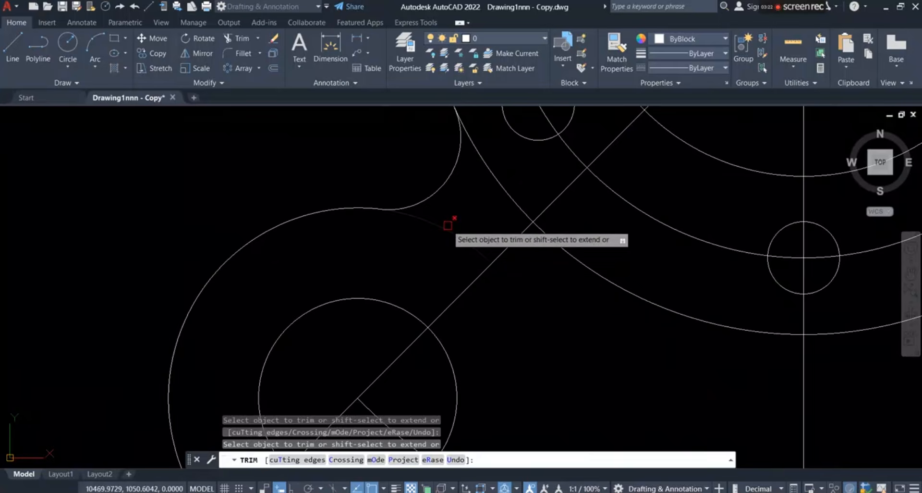
{"action": "scroll", "coordinate": [511, 310], "scroll_direction": "down", "scroll_amount": 4}
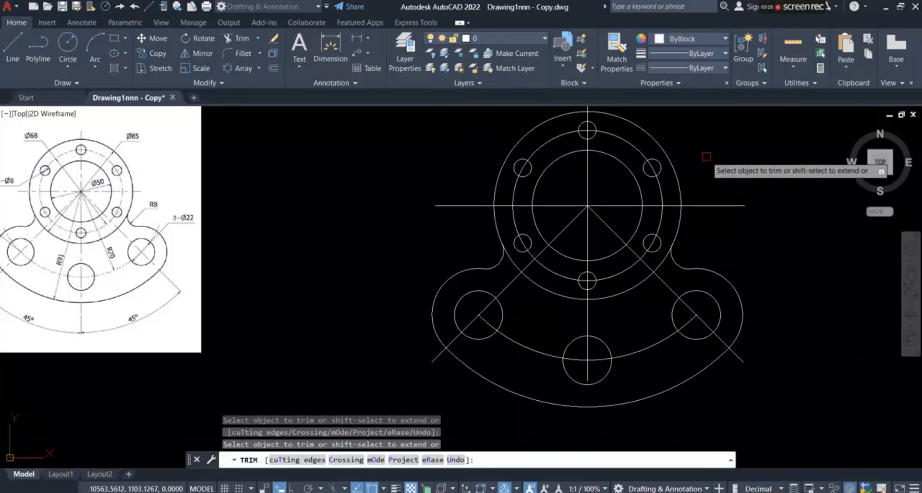
{"action": "right_click", "coordinate": [360, 168]}
{"action": "left_click", "coordinate": [377, 178]}
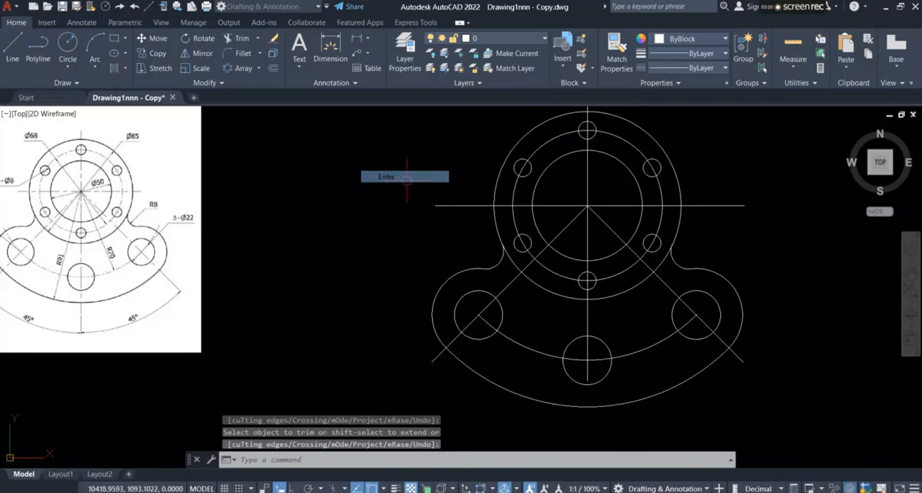
Step: Move the bolt-hole pitch circle, the R70 arc and both 45° diagonal lines to the Center Line layer
{"action": "left_click", "coordinate": [511, 197]}
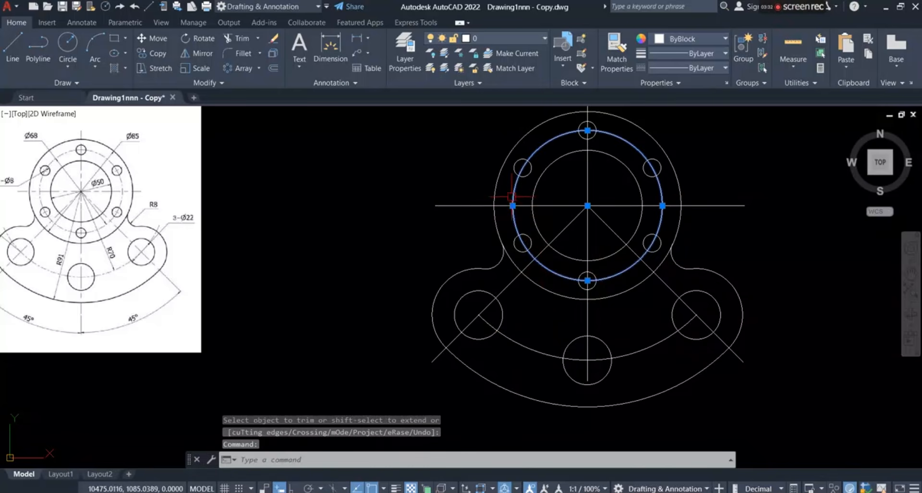
{"action": "left_click", "coordinate": [547, 351]}
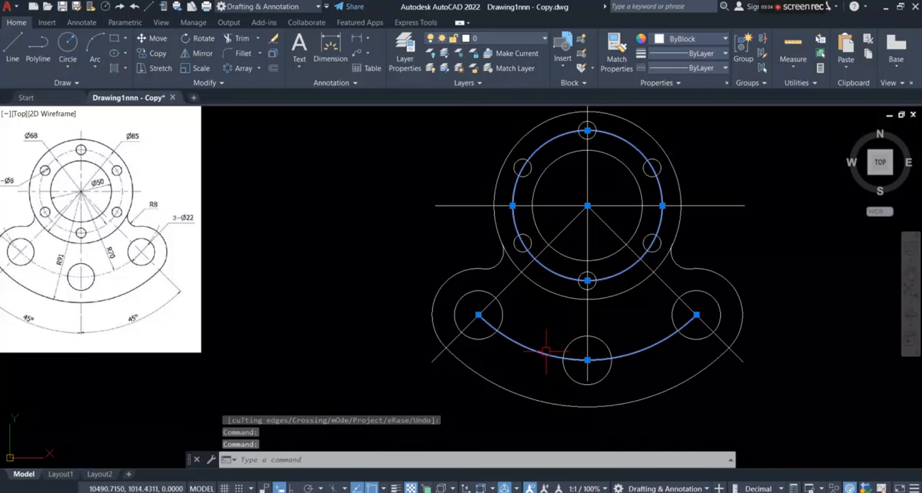
{"action": "left_click", "coordinate": [665, 284]}
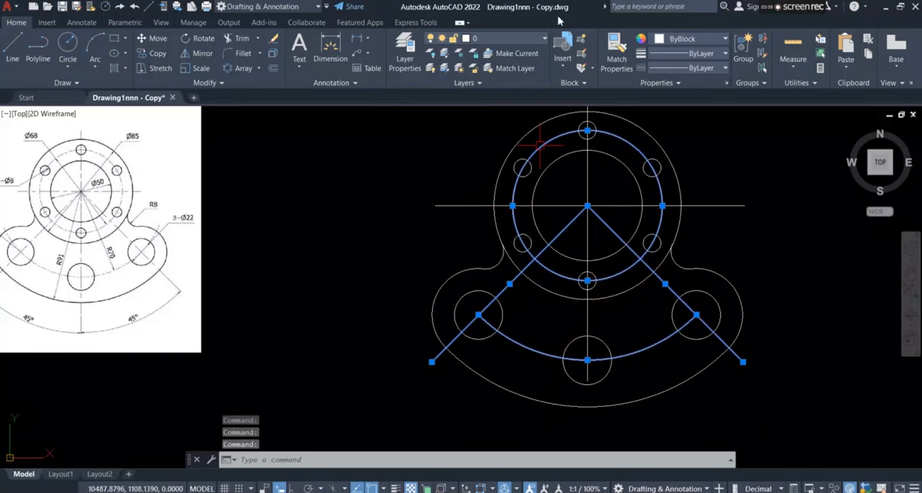
{"action": "left_click", "coordinate": [545, 39]}
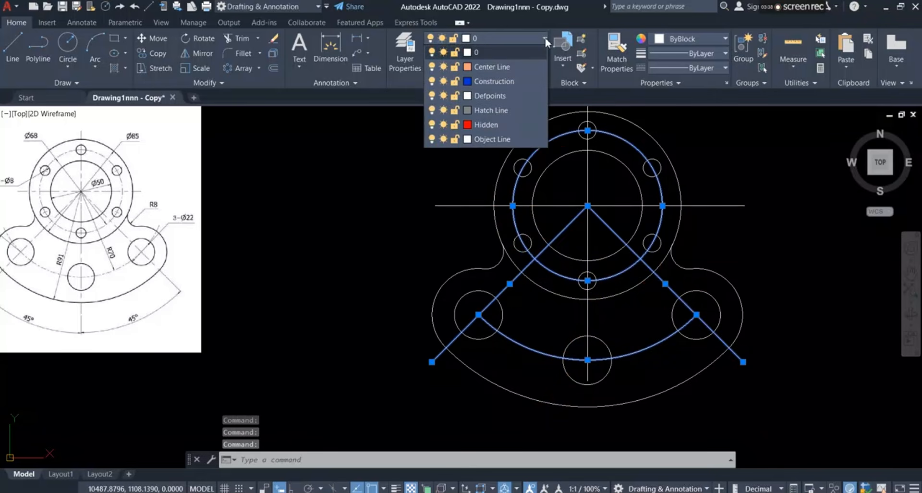
{"action": "left_click", "coordinate": [503, 66]}
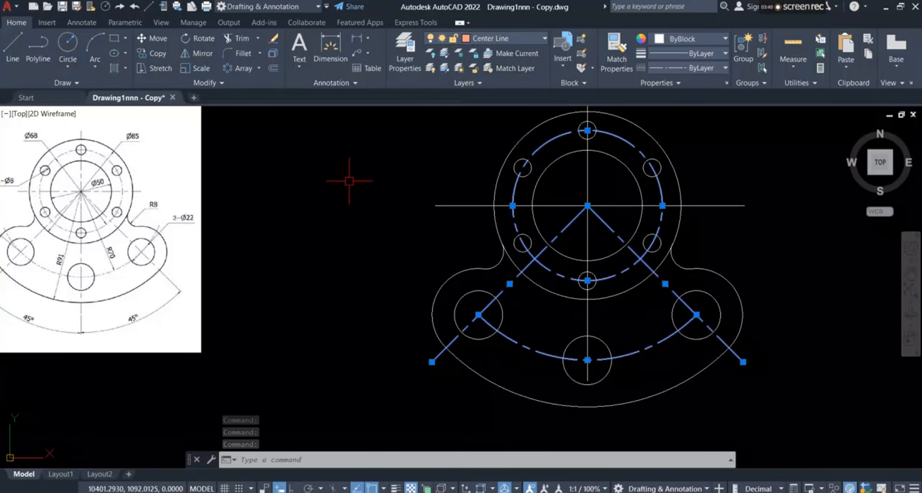
{"action": "key", "text": "Escape"}
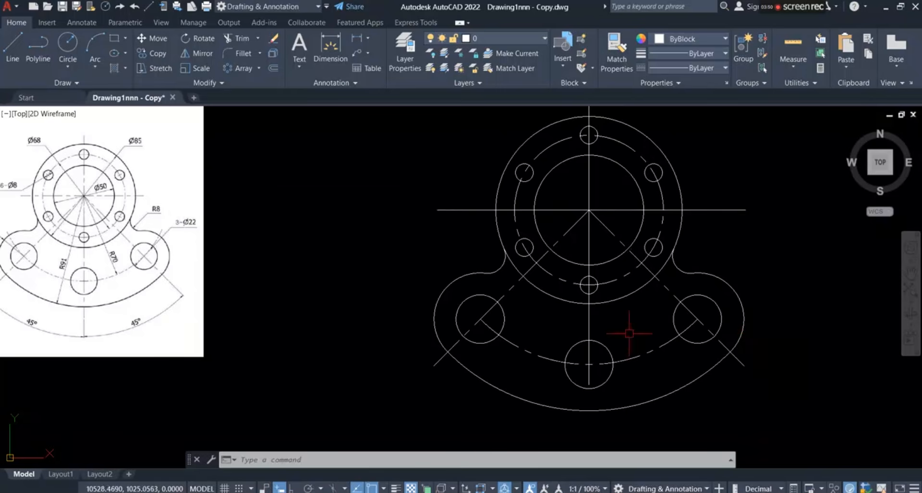
{"action": "scroll", "coordinate": [416, 318], "scroll_direction": "down", "scroll_amount": 2}
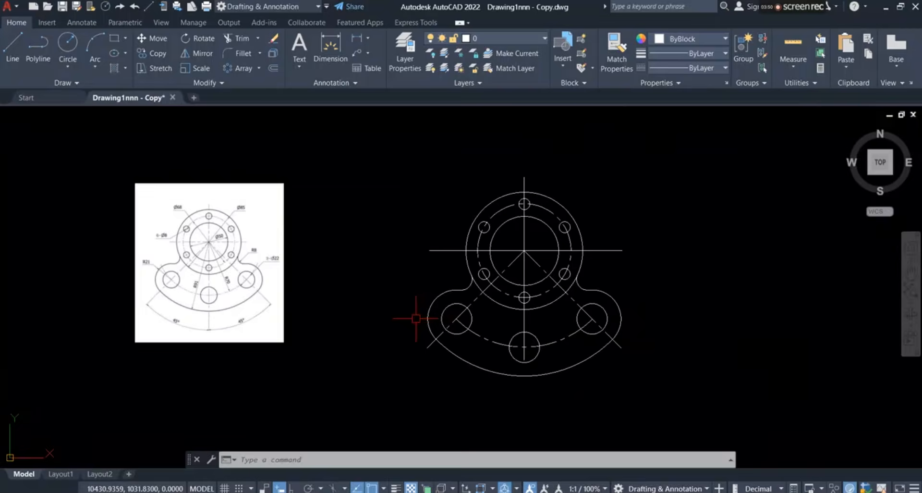
{"action": "scroll", "coordinate": [192, 250], "scroll_direction": "up", "scroll_amount": 2}
{"action": "scroll", "coordinate": [251, 266], "scroll_direction": "up", "scroll_amount": 2}
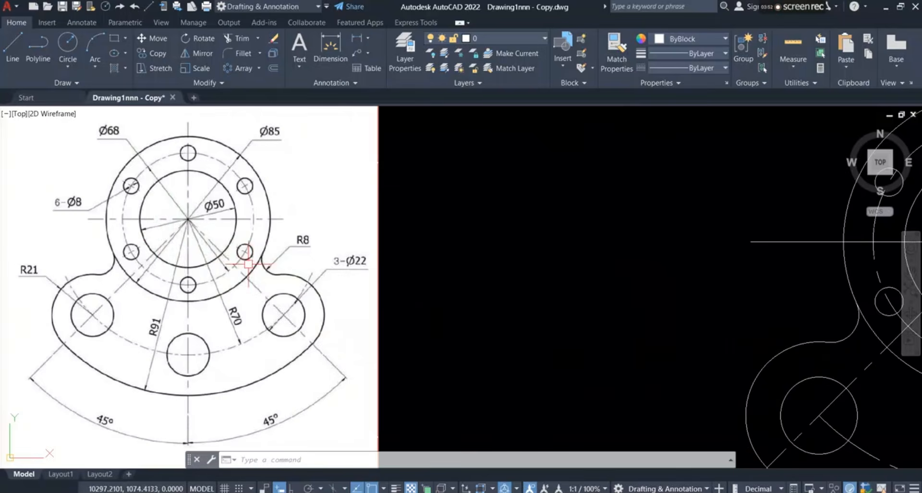
{"action": "scroll", "coordinate": [144, 235], "scroll_direction": "down", "scroll_amount": 2}
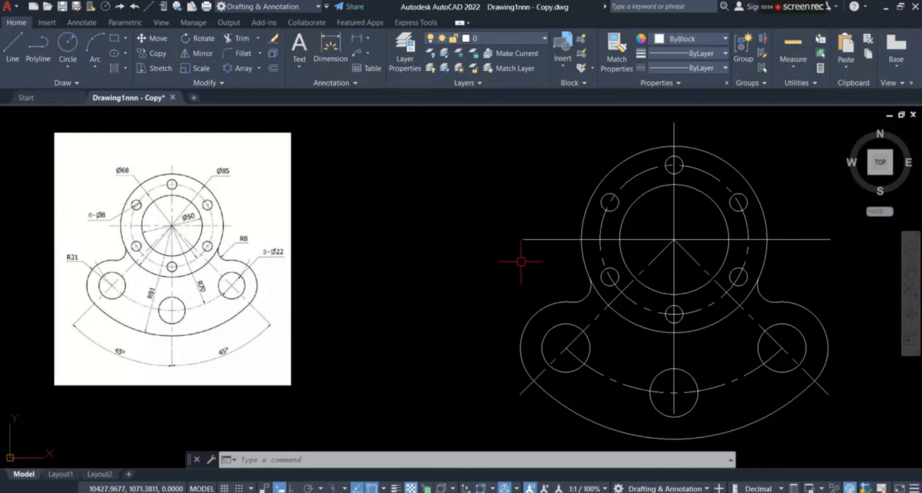
Step: Add diameter dimensions to the outer flange circle, placed at its upper right, and to the bolt-hole pitch circle, placed at its upper left
{"action": "left_click", "coordinate": [367, 38]}
{"action": "left_click", "coordinate": [388, 154]}
{"action": "left_click", "coordinate": [747, 188]}
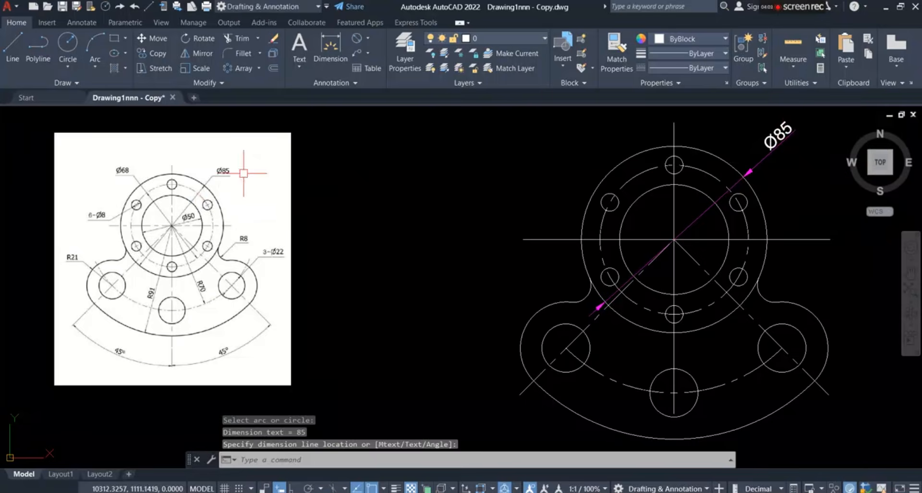
{"action": "left_click", "coordinate": [360, 38]}
{"action": "left_click", "coordinate": [627, 181]}
{"action": "left_click", "coordinate": [568, 161]}
Step: Add a diameter dimension to the upper-left small bolt hole, with its text placed outside the flange on the left
{"action": "left_click", "coordinate": [358, 38]}
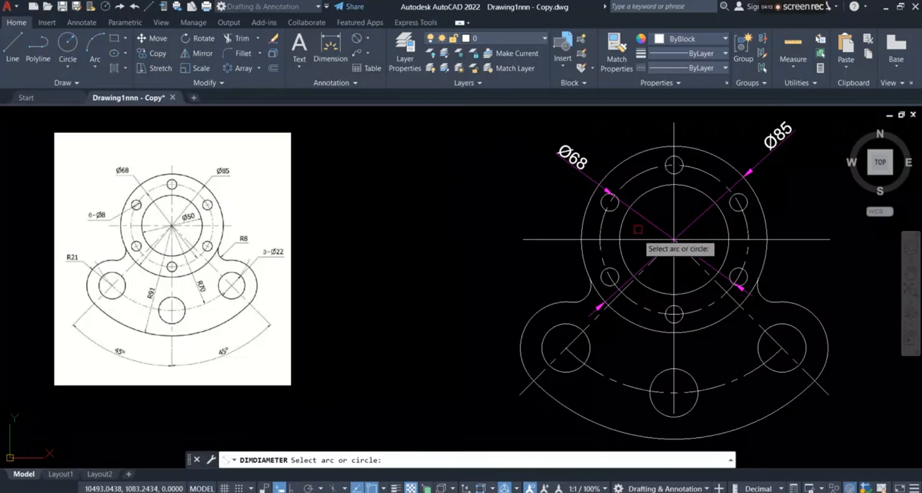
{"action": "left_click", "coordinate": [602, 205]}
{"action": "left_click", "coordinate": [532, 202]}
Step: Add radius dimensions to the left lobe's large hole and to the lobe's outer arc, both placed outside the upper left of the lobe
{"action": "left_click", "coordinate": [368, 39]}
{"action": "left_click", "coordinate": [385, 156]}
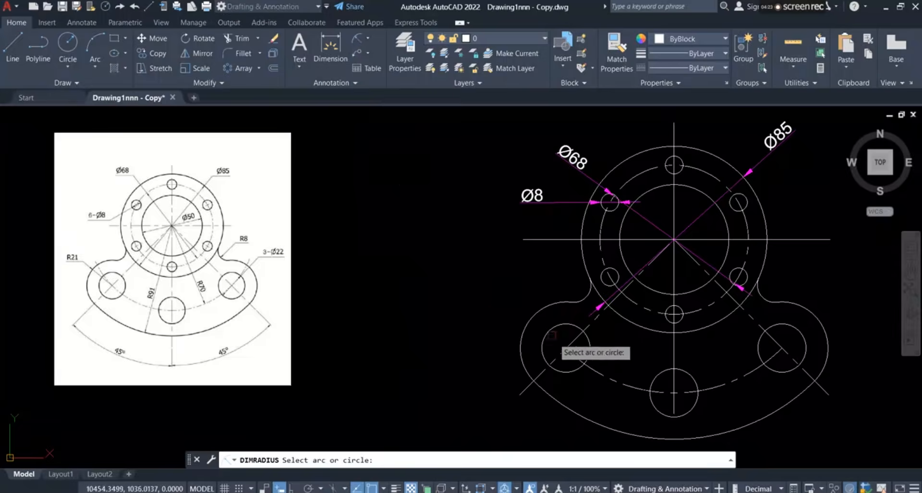
{"action": "left_click", "coordinate": [547, 332]}
{"action": "left_click", "coordinate": [498, 279]}
{"action": "left_click", "coordinate": [357, 39]}
{"action": "left_click", "coordinate": [526, 329]}
{"action": "left_click", "coordinate": [452, 305]}
Step: Add radius dimensions to the large bottom outline arc and to the dashed centerline arc through the large holes, placing both texts below the outline
{"action": "middle_click_drag", "start_coordinate": [700, 430], "coordinate": [601, 370]}
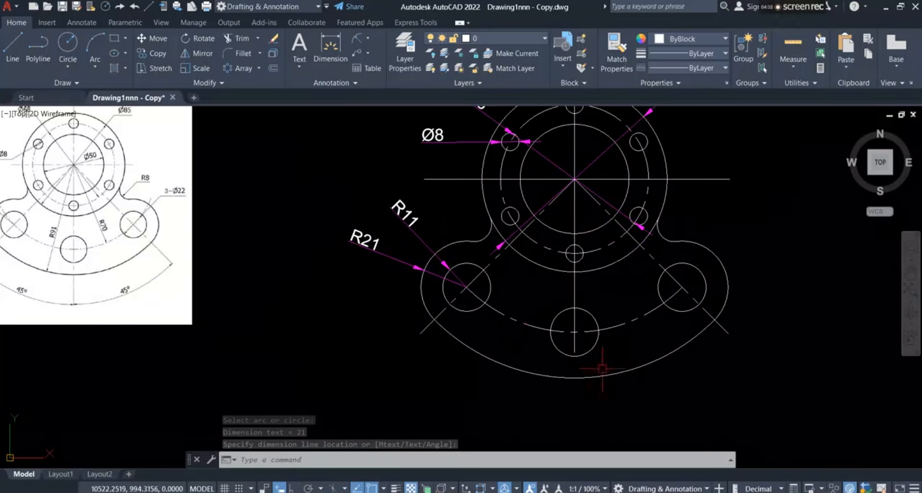
{"action": "left_click", "coordinate": [357, 38]}
{"action": "left_click", "coordinate": [485, 364]}
{"action": "left_click", "coordinate": [464, 399]}
{"action": "left_click", "coordinate": [358, 39]}
{"action": "left_click", "coordinate": [649, 321]}
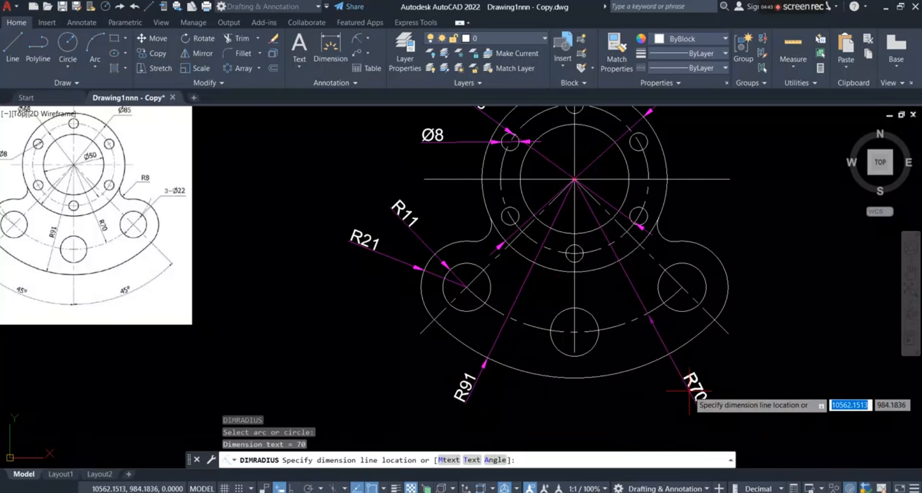
{"action": "left_click", "coordinate": [694, 400]}
Step: Add an angular dimension between the left diagonal centerline and the vertical centerline, below the lower lobe outline
{"action": "left_click", "coordinate": [358, 38]}
{"action": "left_click", "coordinate": [391, 119]}
{"action": "left_click", "coordinate": [435, 318]}
{"action": "left_click", "coordinate": [574, 343]}
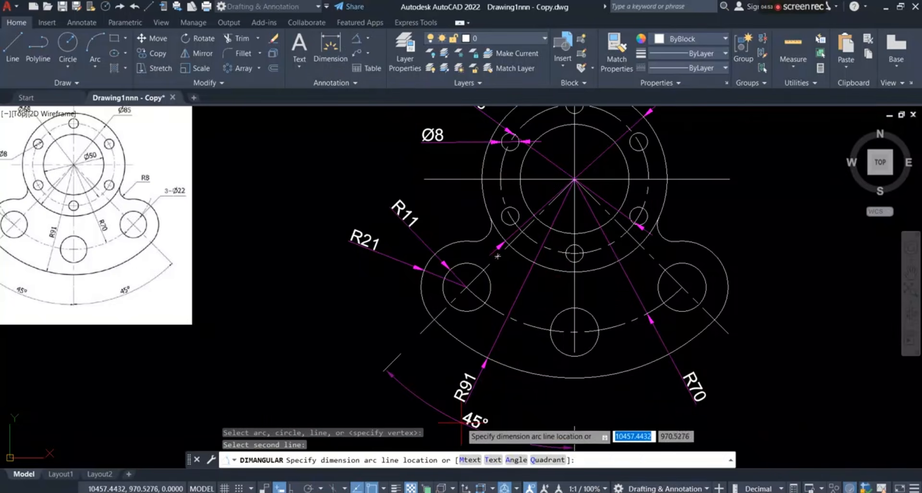